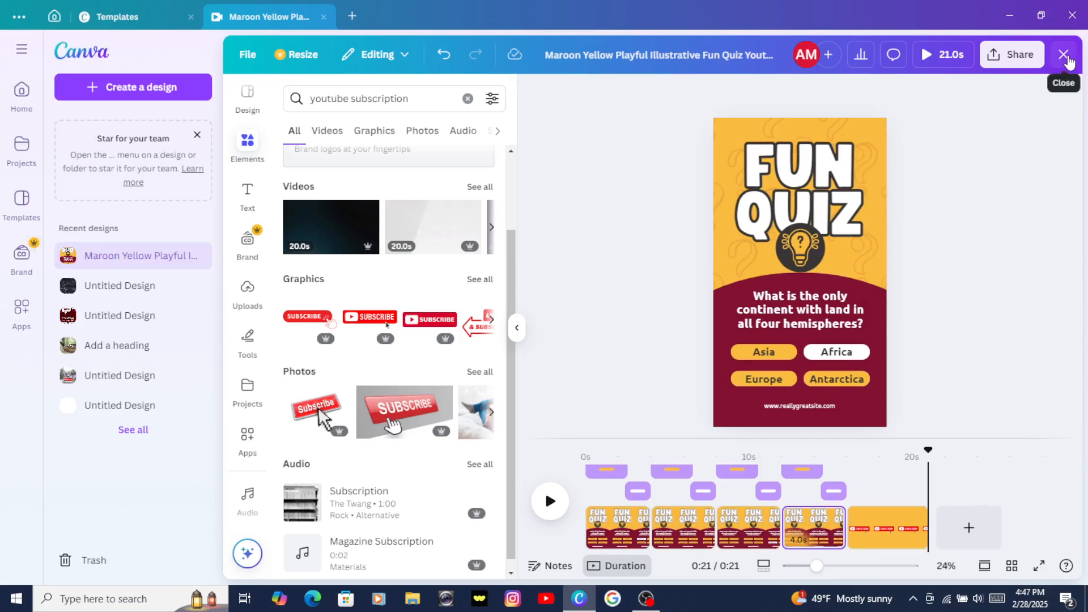
Step: Close the open quiz design and its template preview and return to the home page
{"action": "left_click", "coordinate": [1064, 55]}
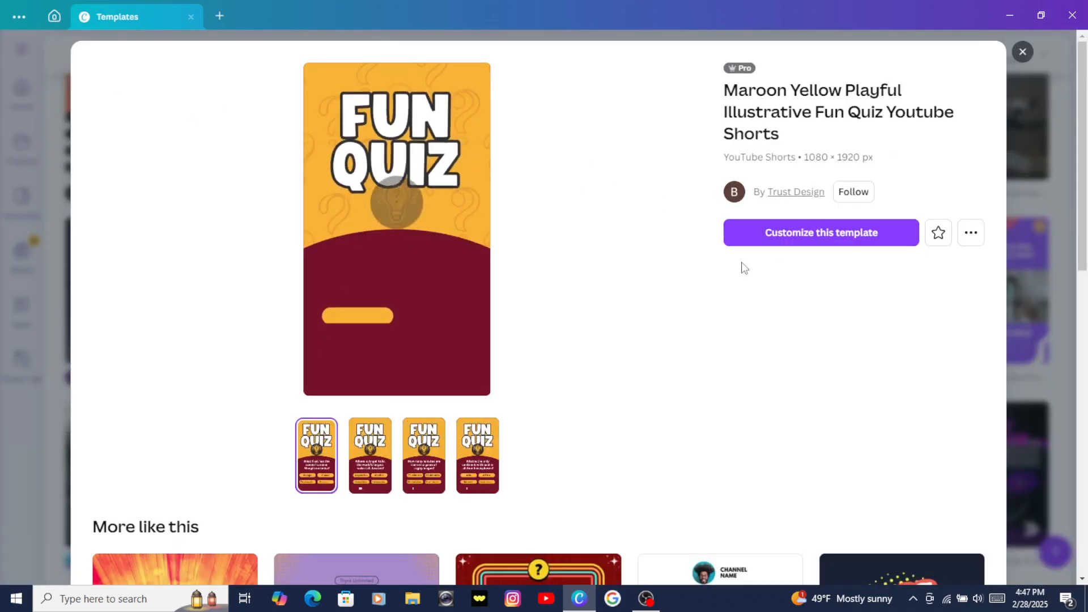
{"action": "left_click", "coordinate": [1023, 53]}
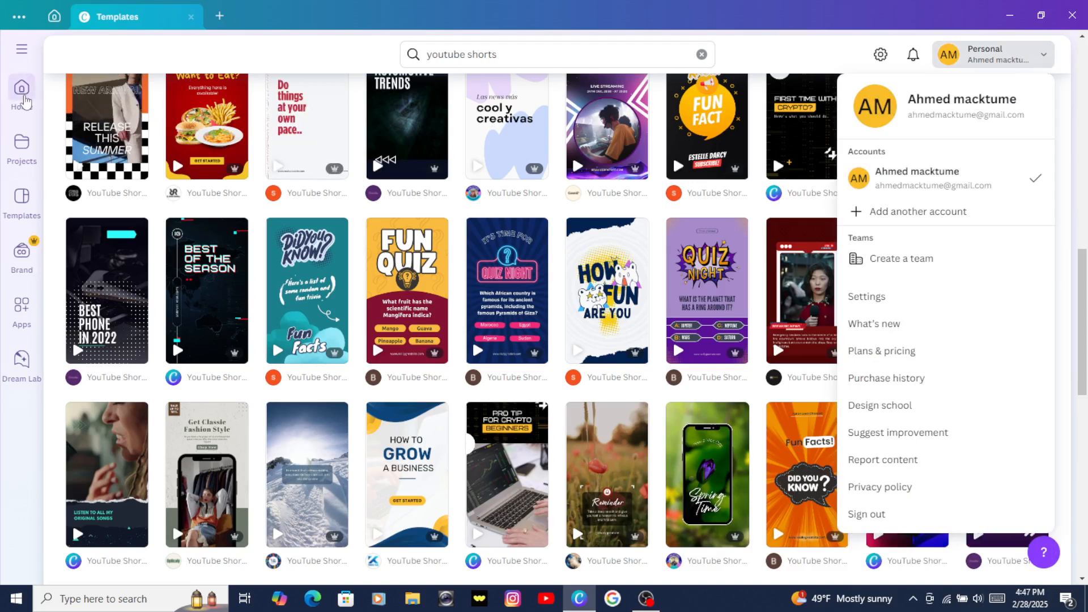
{"action": "left_click", "coordinate": [25, 101]}
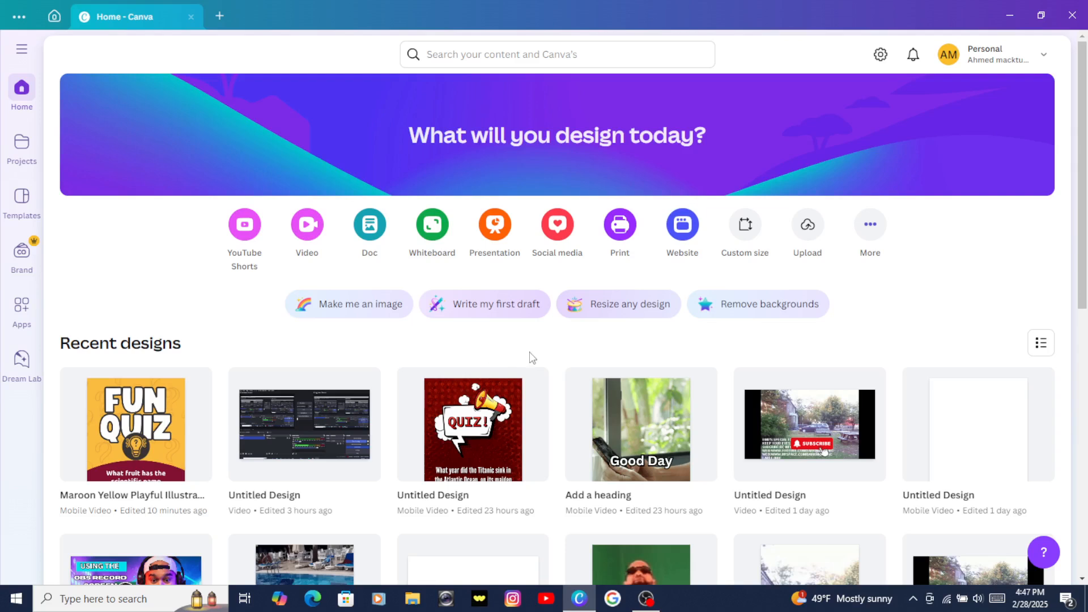
Step: Search your content and Canva templates for "youtube shorts" using the recent search
{"action": "left_click", "coordinate": [449, 59]}
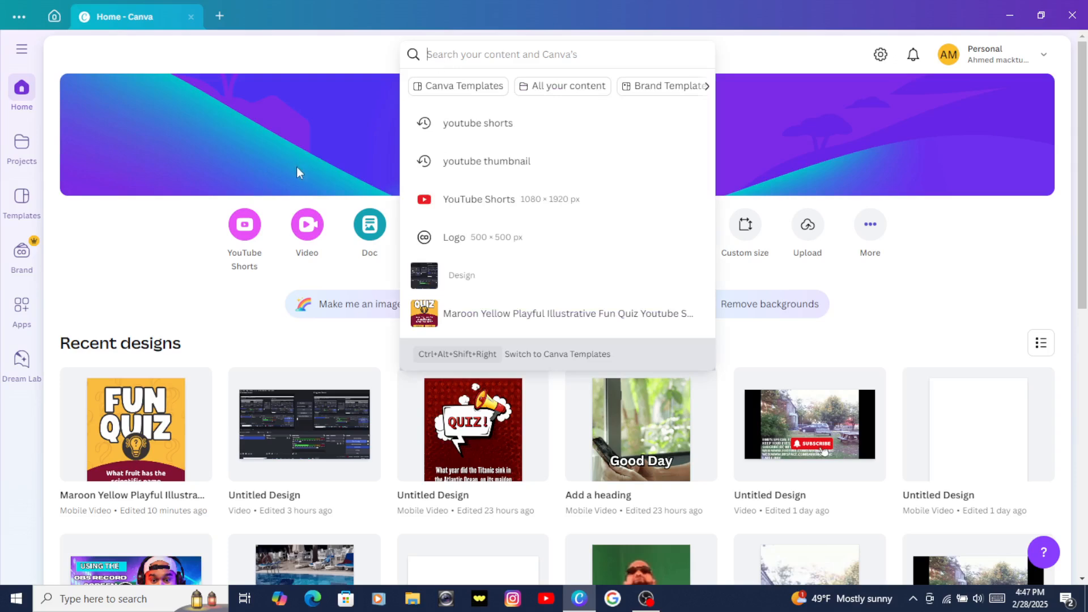
{"action": "left_click", "coordinate": [194, 264]}
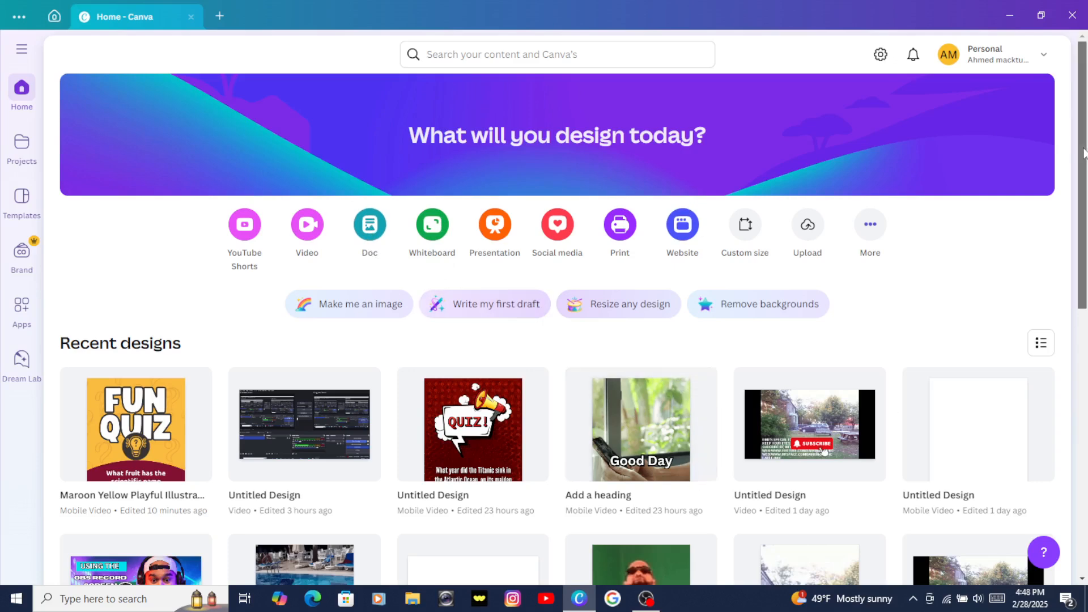
{"action": "mouse_move", "coordinate": [1083, 152]}
{"action": "left_mouse_down"}
{"action": "mouse_move", "coordinate": [1084, 250]}
{"action": "mouse_move", "coordinate": [1079, 139]}
{"action": "left_mouse_up"}
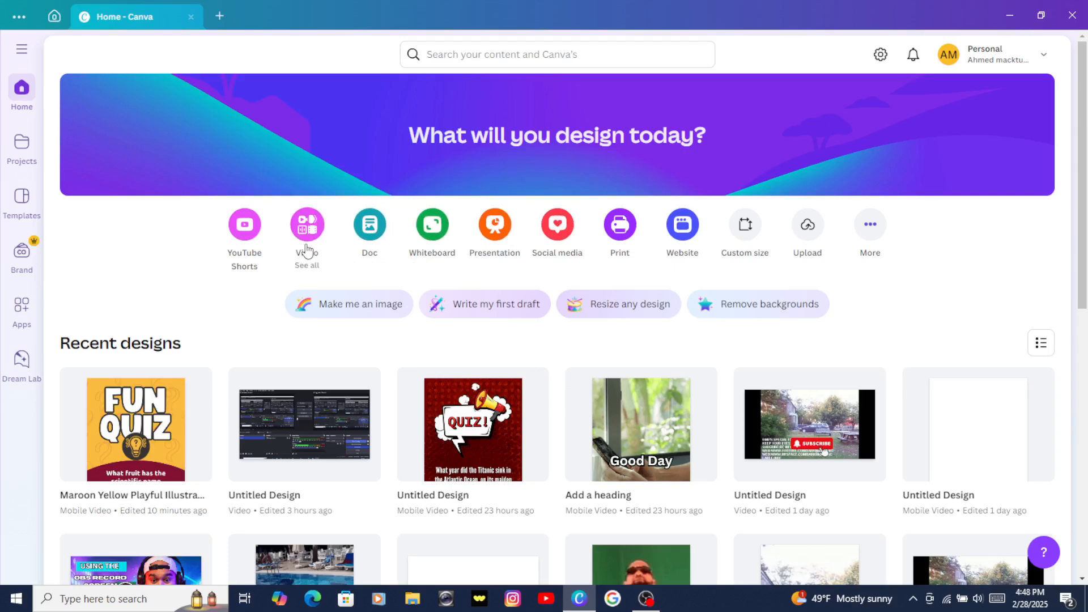
{"action": "left_click", "coordinate": [477, 55]}
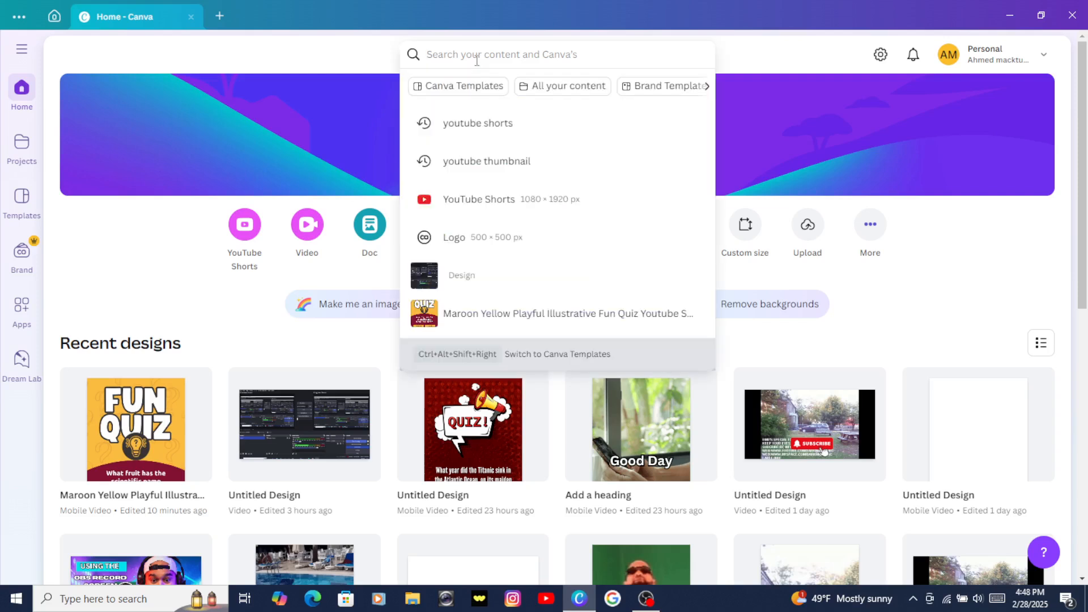
{"action": "left_click", "coordinate": [483, 125]}
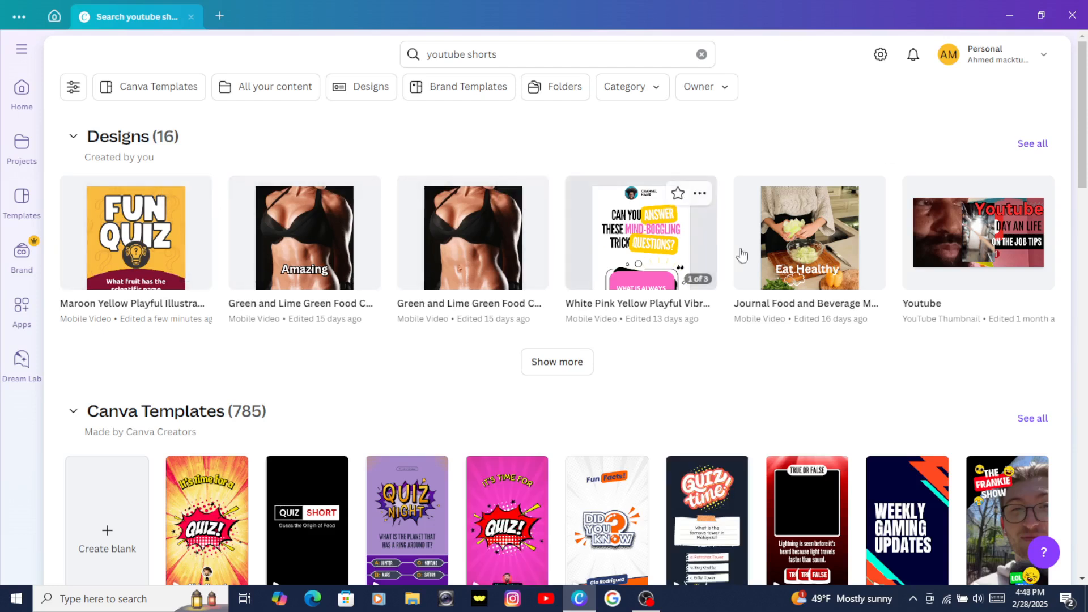
Step: Open the Pink Blue Yellow Festive Comic Style Quiz Youtube Shorts template from the results and customize it
{"action": "left_click_drag", "start_coordinate": [1081, 144], "coordinate": [1085, 258]}
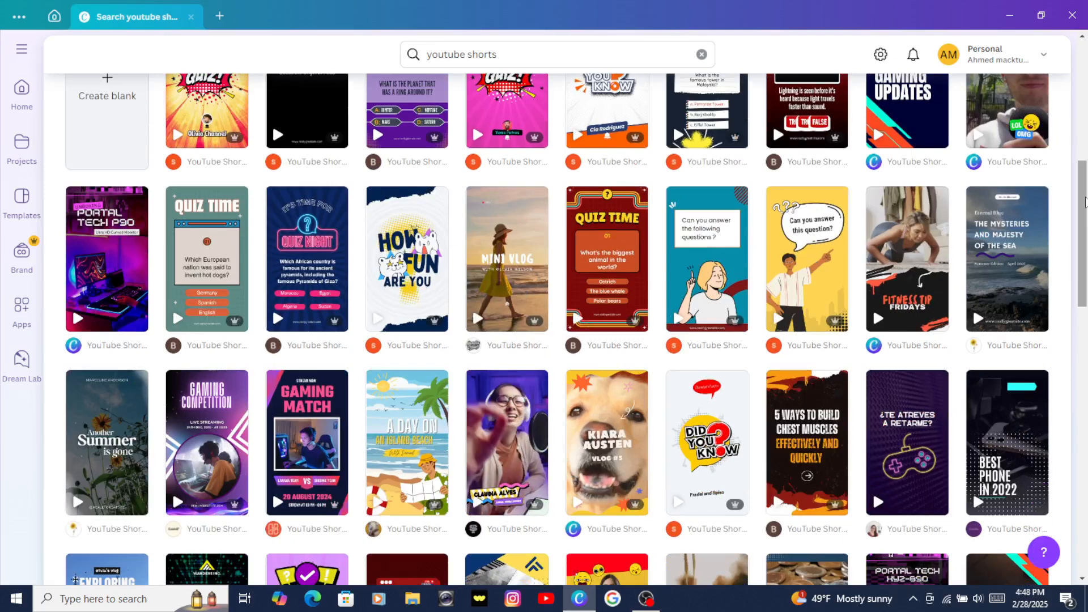
{"action": "left_click_drag", "start_coordinate": [1082, 198], "coordinate": [1085, 277]}
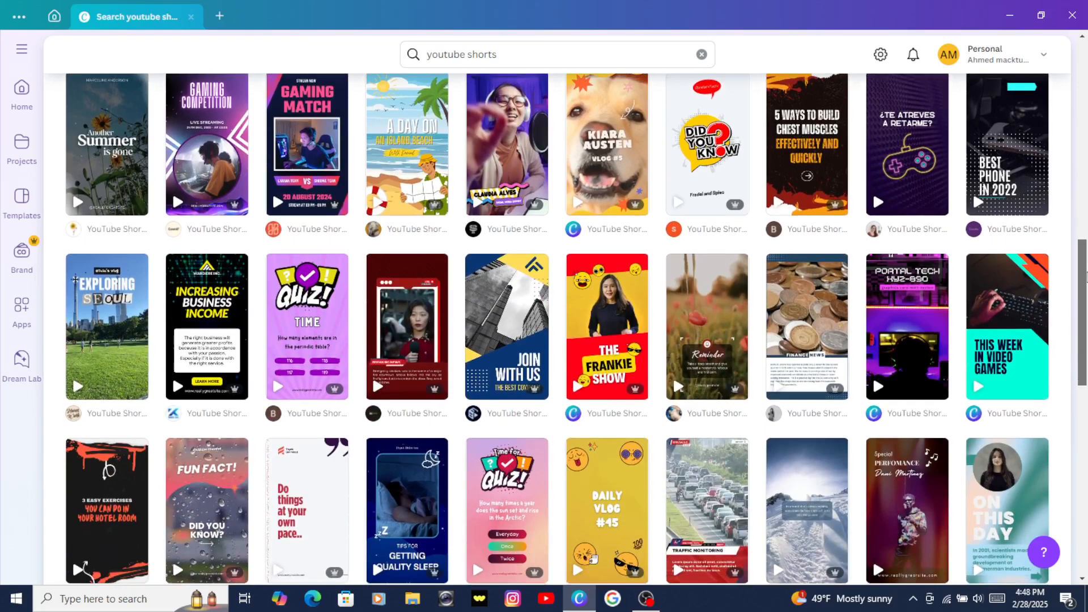
{"action": "left_click_drag", "start_coordinate": [1085, 276], "coordinate": [1081, 59]}
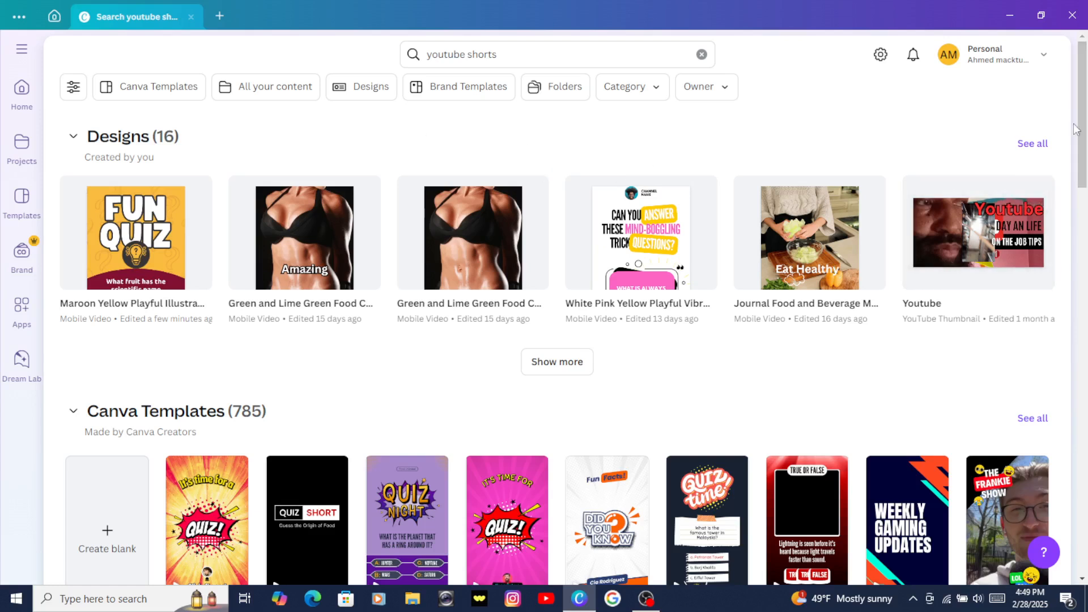
{"action": "left_click_drag", "start_coordinate": [1082, 124], "coordinate": [1083, 207]}
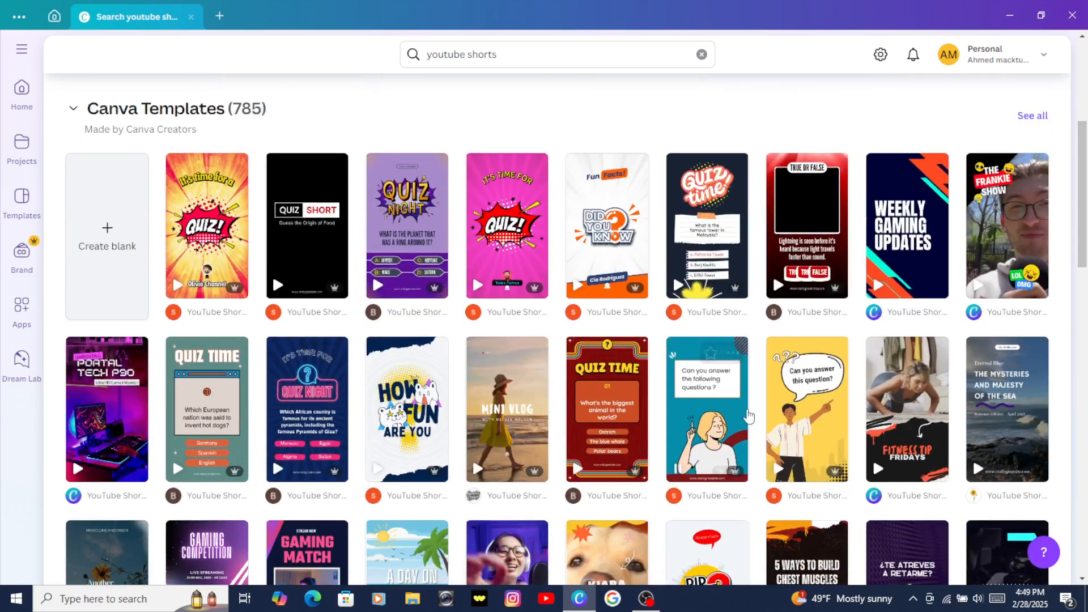
{"action": "mouse_move", "coordinate": [1019, 410]}
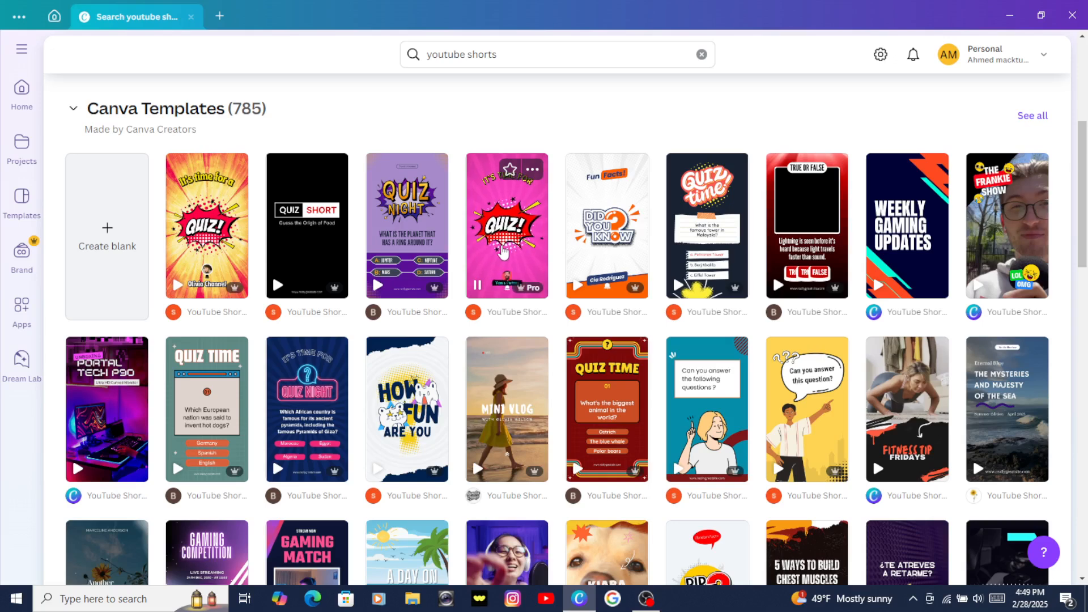
{"action": "left_click", "coordinate": [502, 250]}
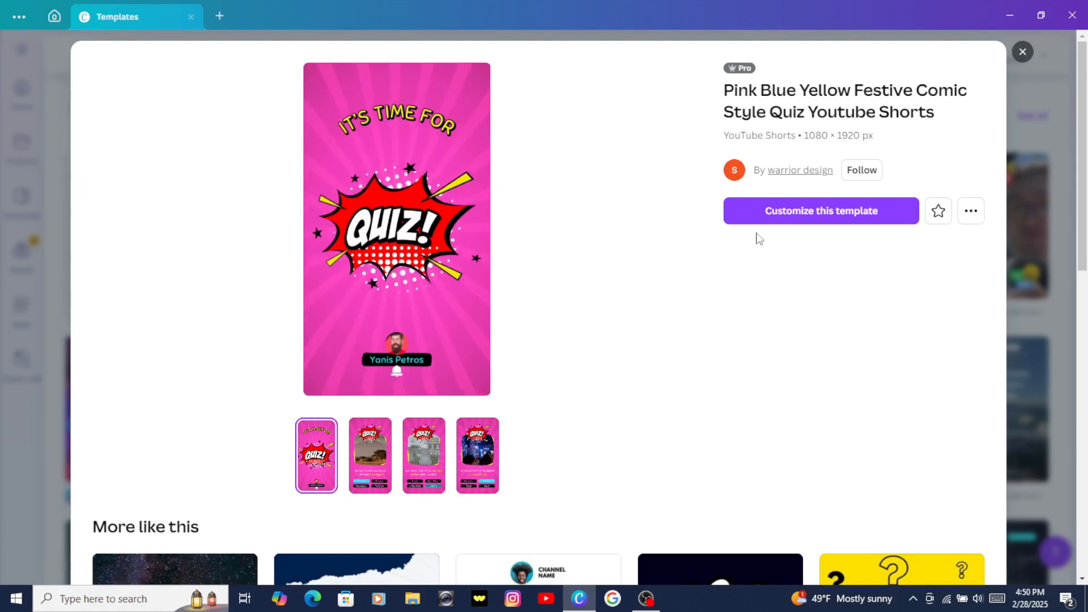
{"action": "left_click", "coordinate": [791, 219]}
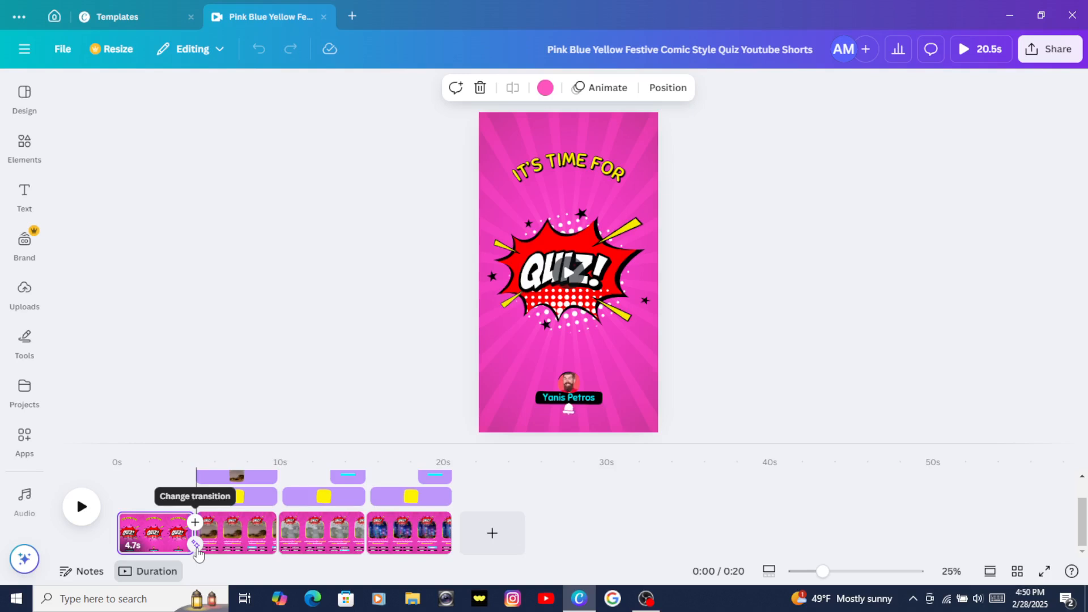
Step: Play the video and browse the Text, Uploads, Projects and Elements panels of the editor
{"action": "left_click", "coordinate": [81, 506]}
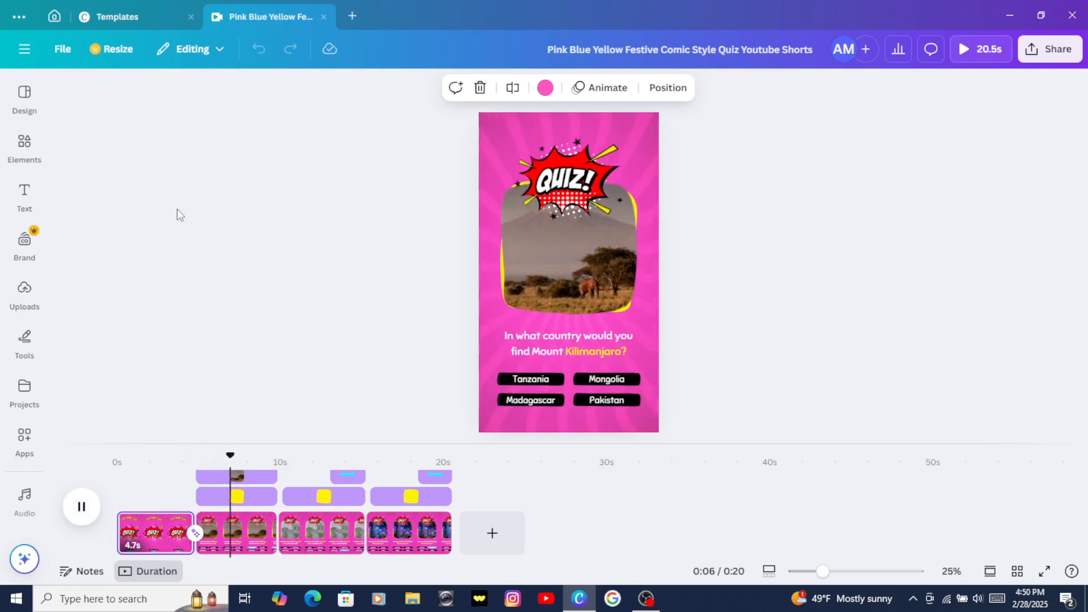
{"action": "left_click", "coordinate": [25, 211]}
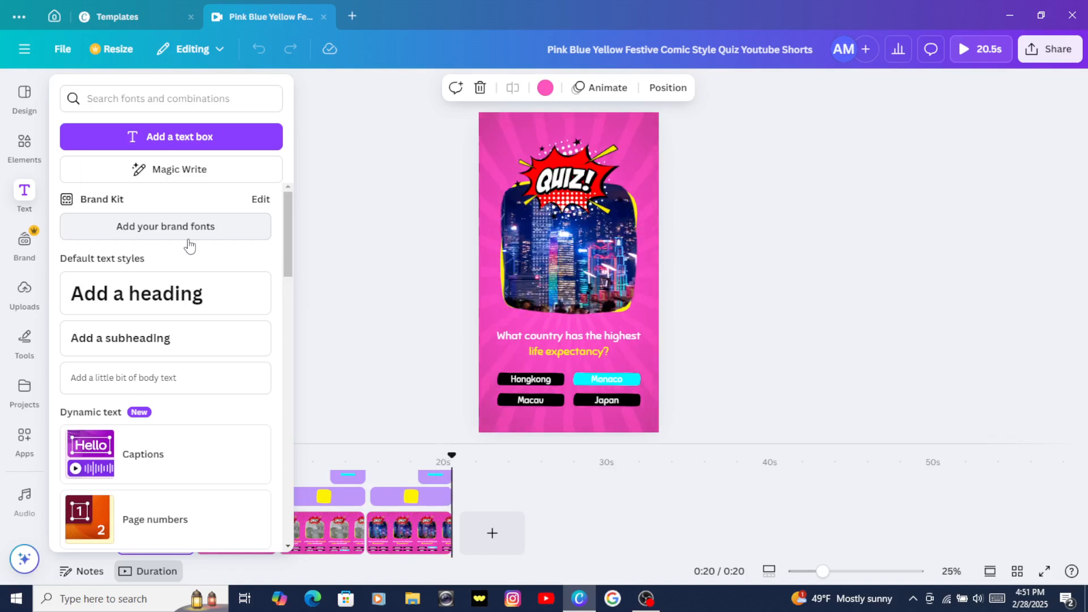
{"action": "left_click", "coordinate": [333, 259]}
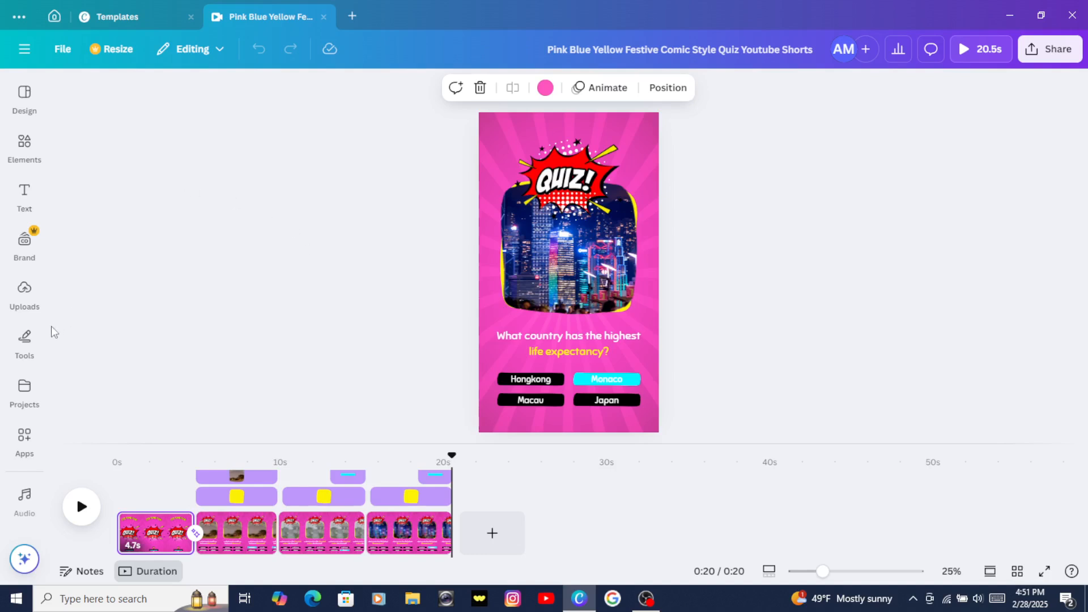
{"action": "left_click", "coordinate": [24, 306]}
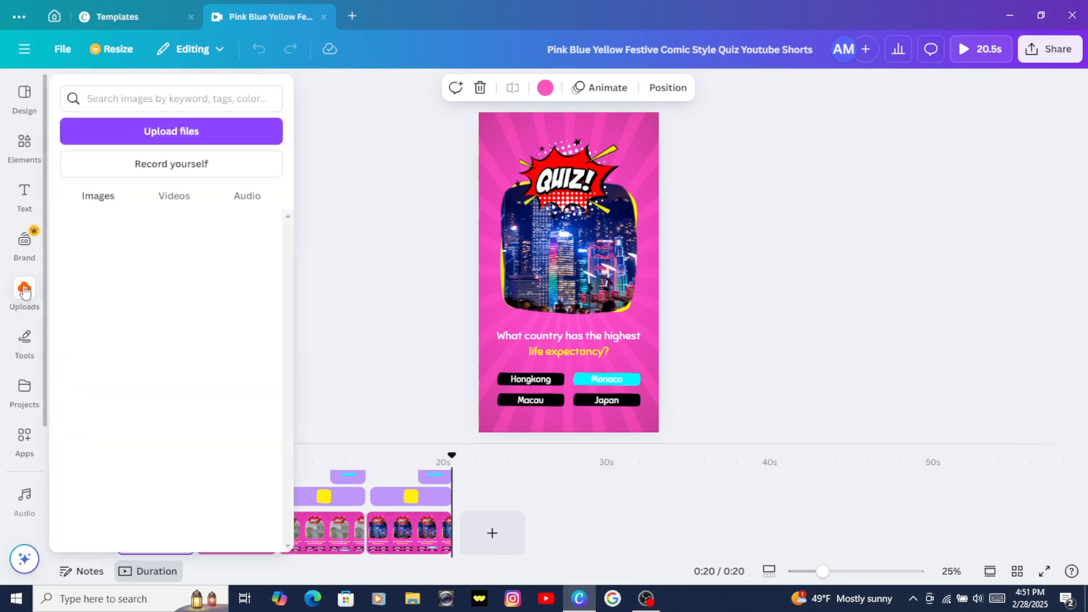
{"action": "left_click", "coordinate": [24, 397]}
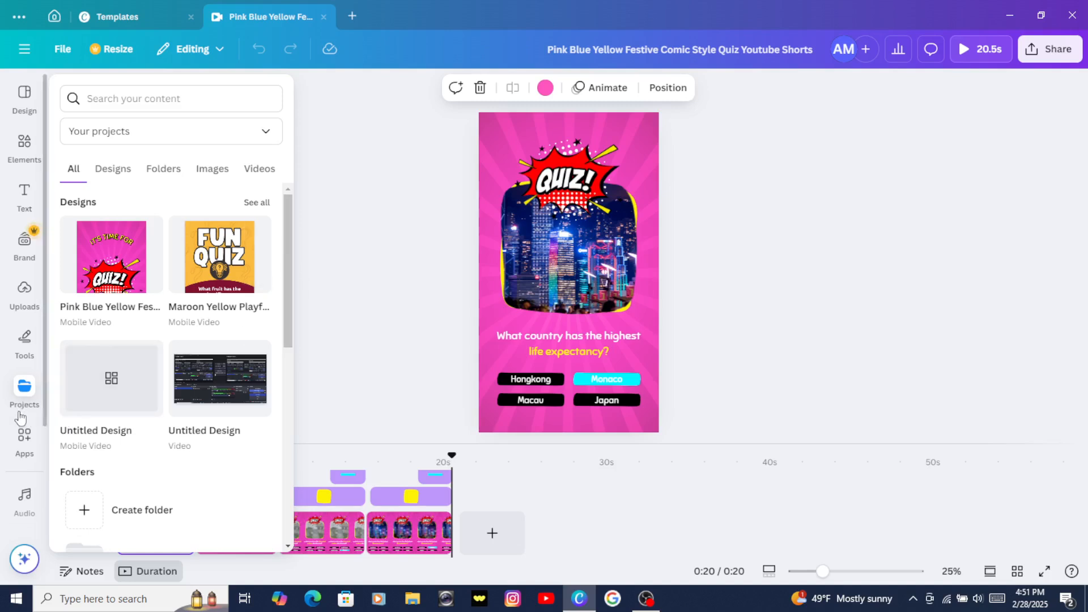
{"action": "left_click", "coordinate": [22, 145]}
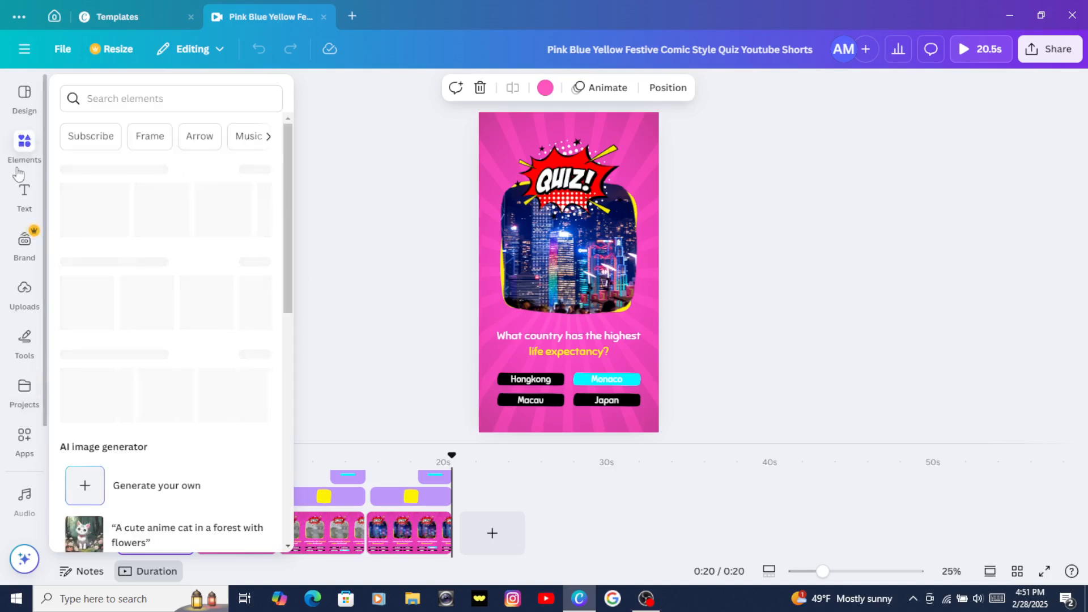
{"action": "mouse_move", "coordinate": [26, 160]}
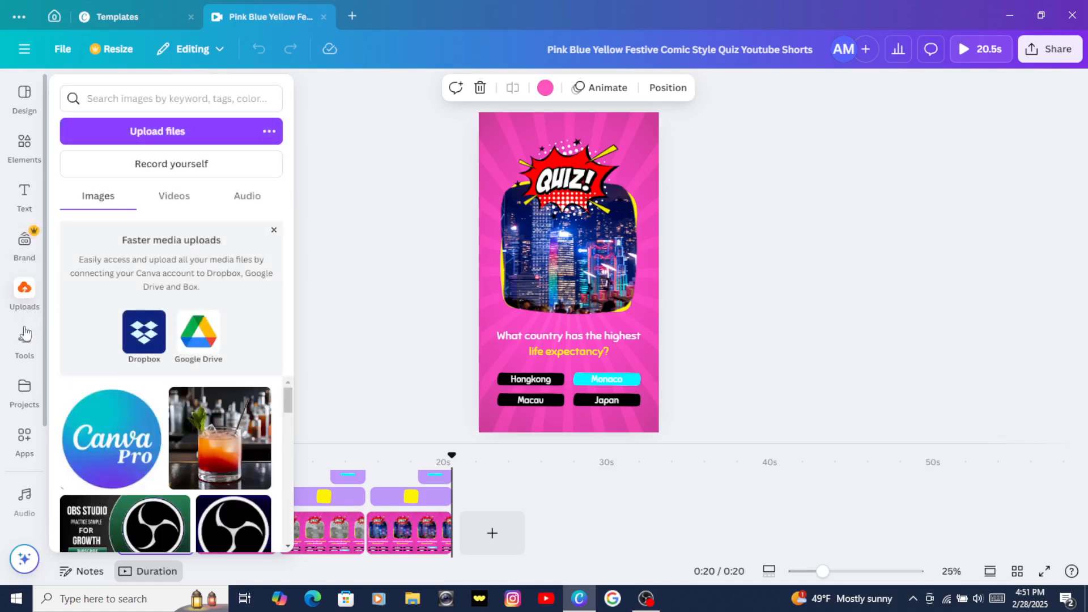
{"action": "mouse_move", "coordinate": [25, 354]}
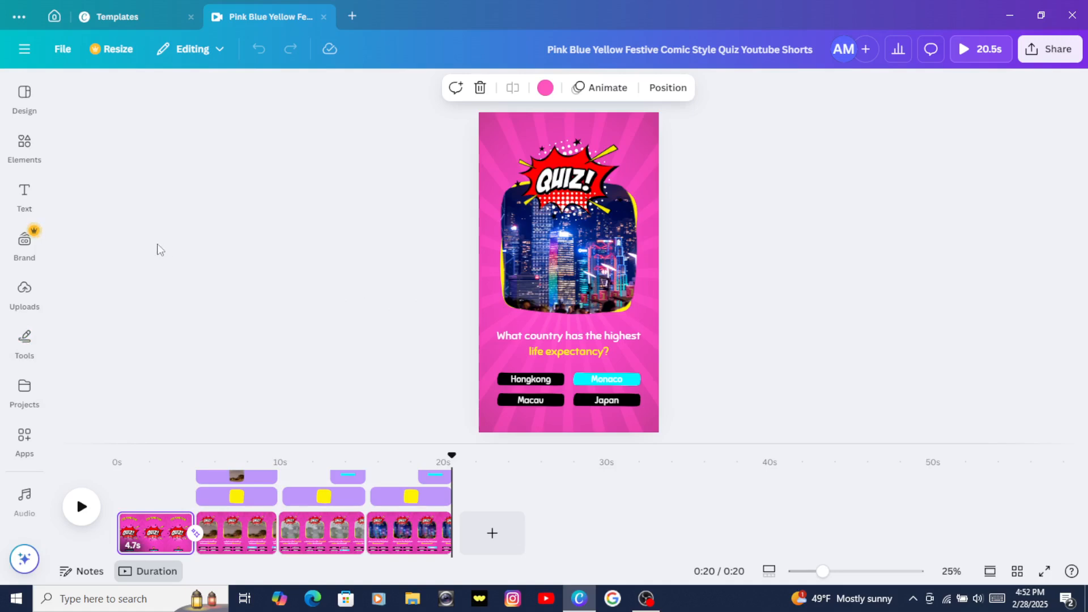
Step: Look through the Tools, Projects, Apps and Audio panels of the editor
{"action": "left_click", "coordinate": [25, 340]}
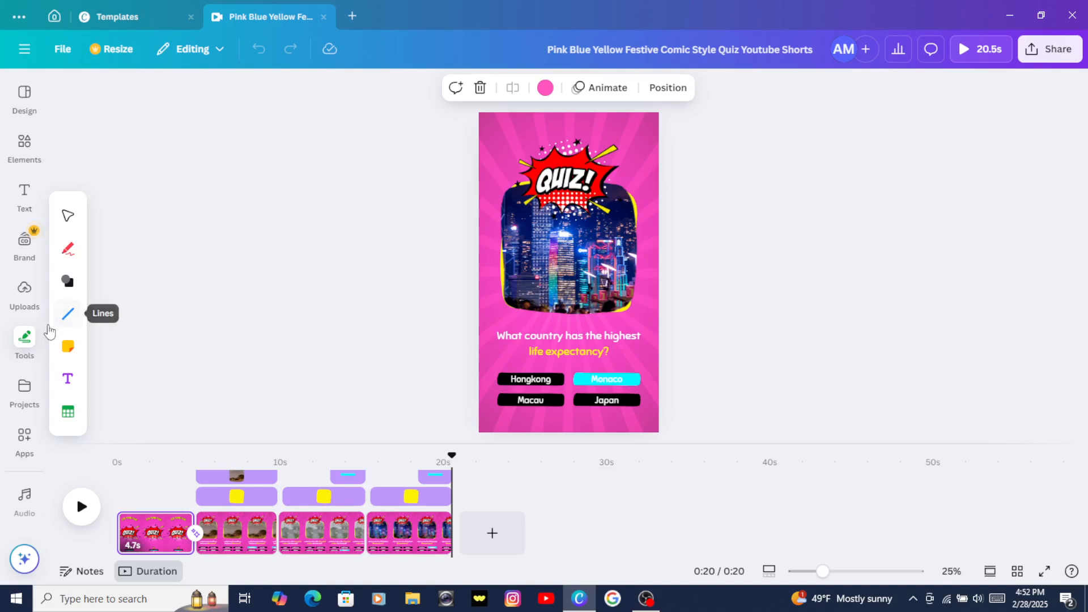
{"action": "left_click", "coordinate": [25, 394]}
{"action": "left_click", "coordinate": [25, 434]}
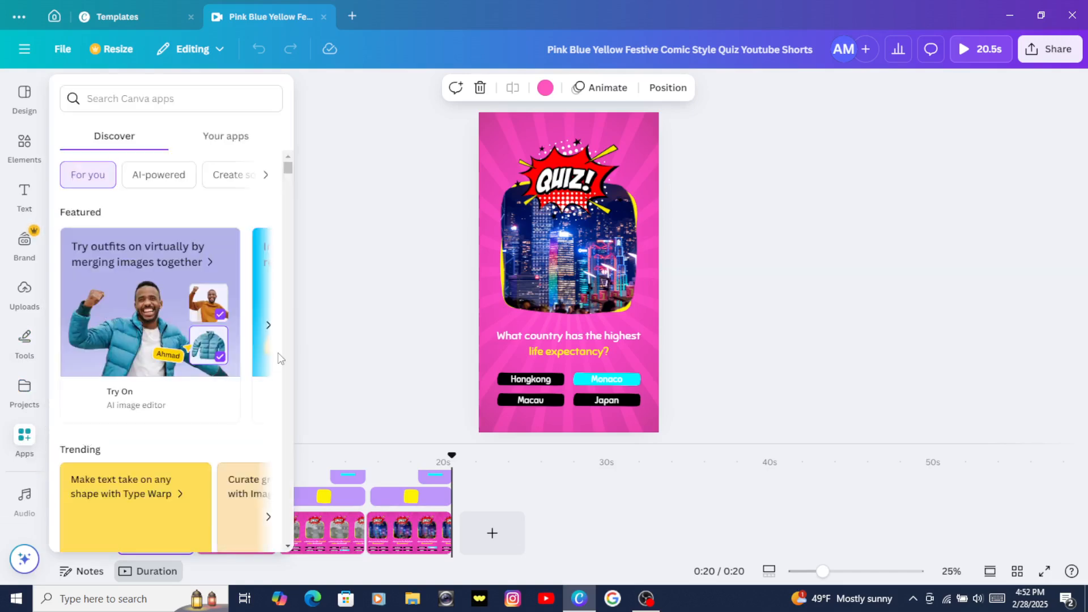
{"action": "left_click", "coordinate": [358, 278]}
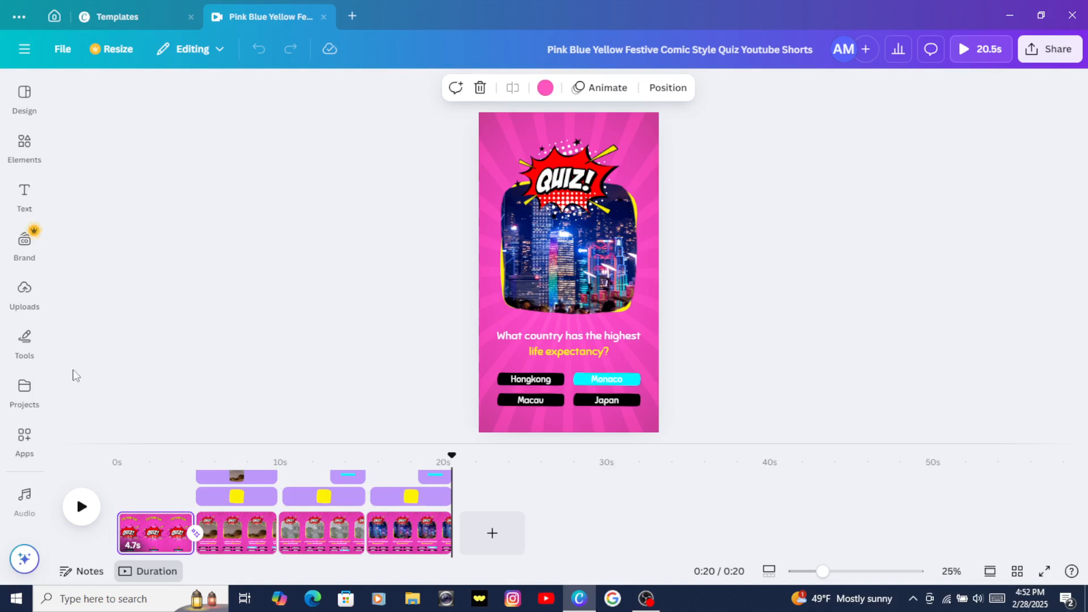
{"action": "left_click", "coordinate": [24, 506]}
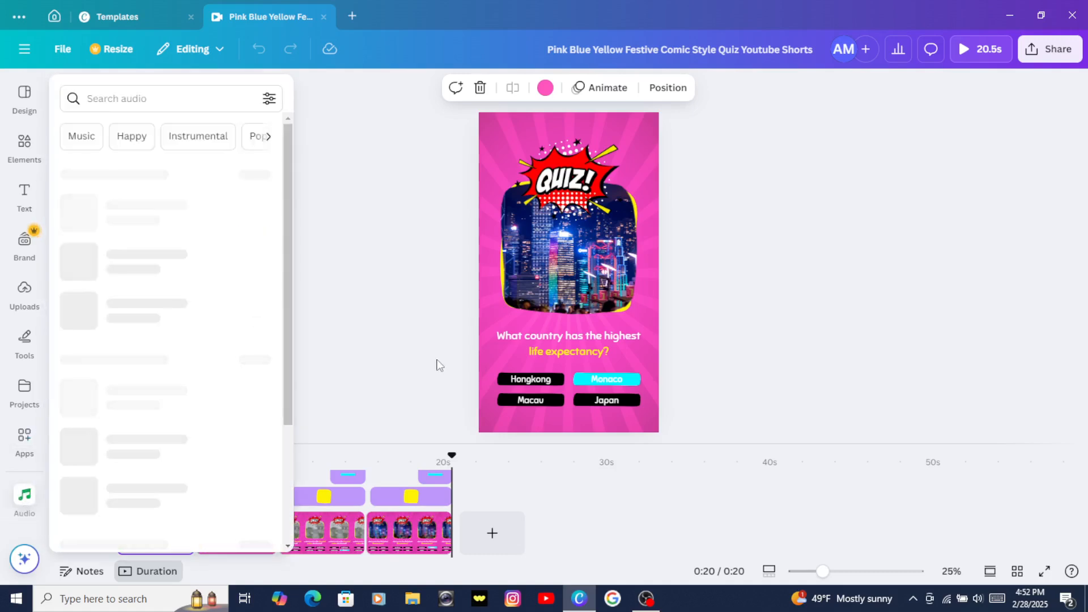
{"action": "left_click", "coordinate": [416, 315]}
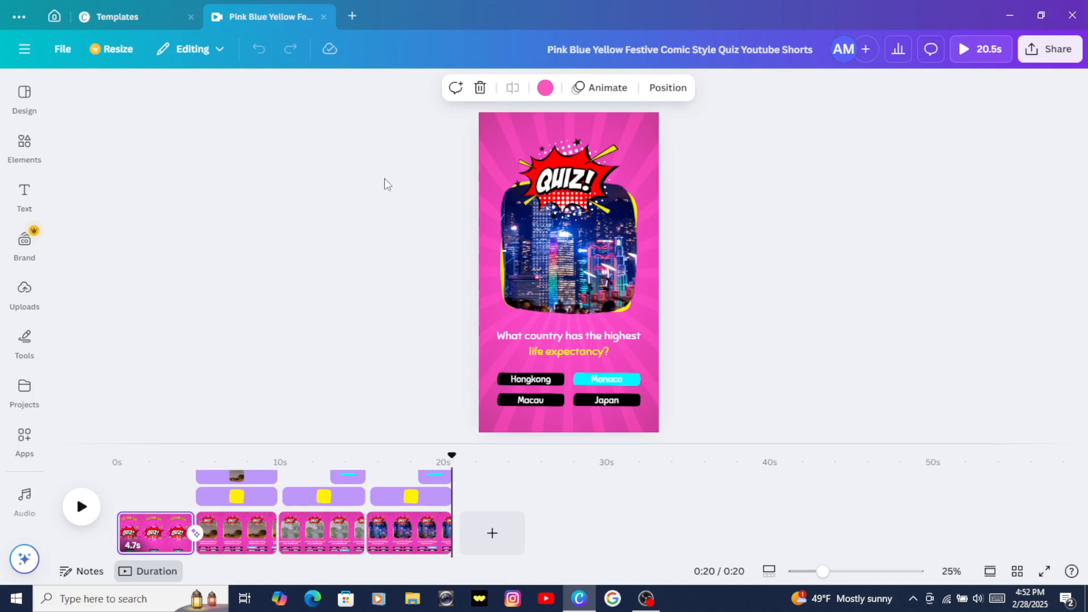
Step: Play the video, scrub the playhead into the second page, and return it to the start
{"action": "left_click", "coordinate": [81, 506]}
{"action": "left_click_drag", "start_coordinate": [450, 453], "coordinate": [232, 468]}
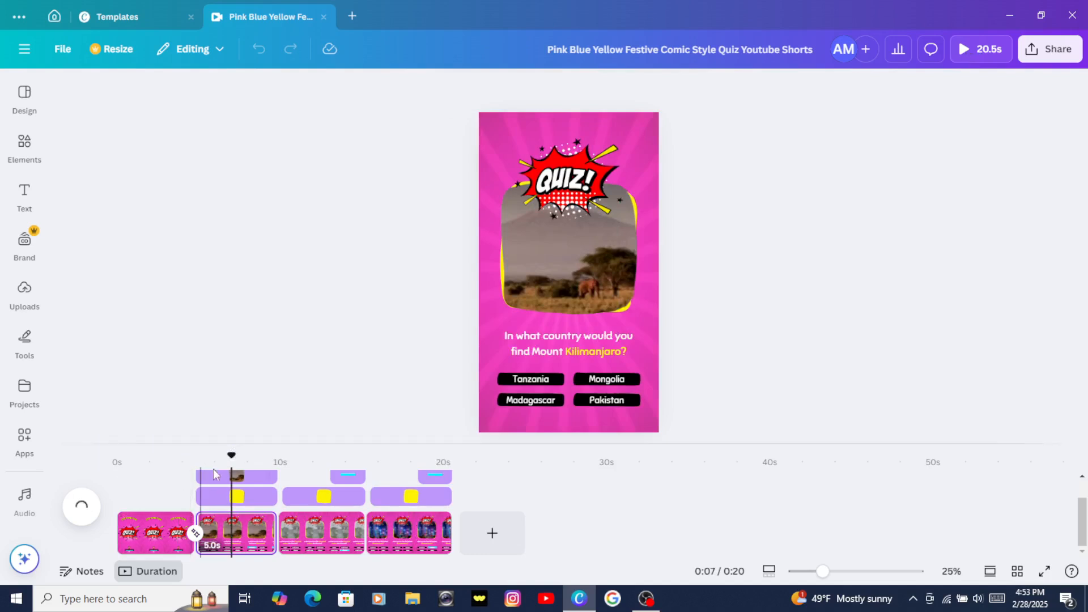
{"action": "left_click", "coordinate": [120, 462]}
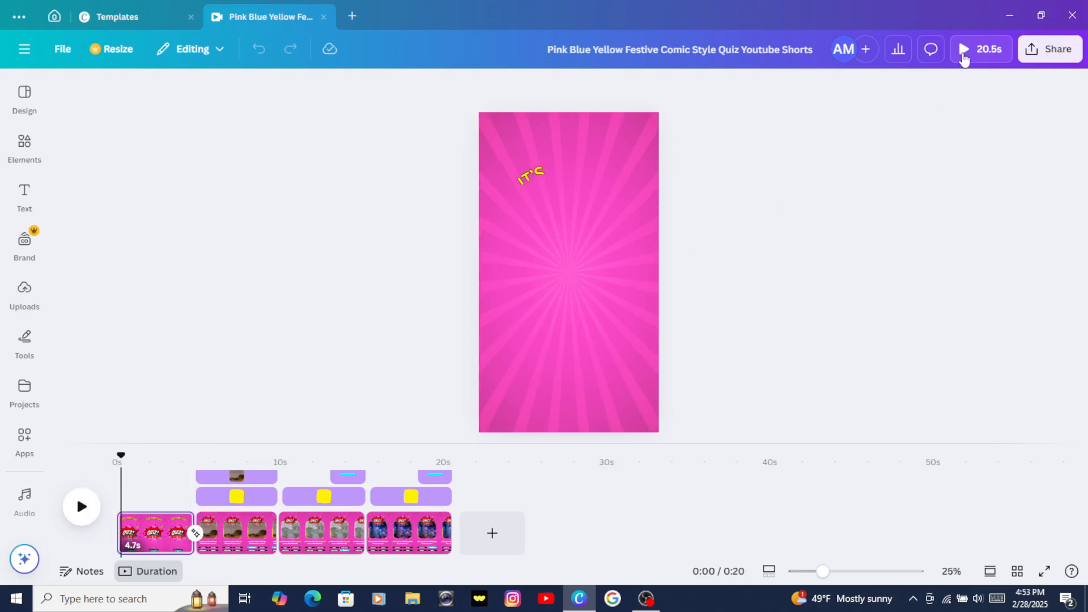
Step: Preview the video in full-screen presentation mode and close the preview
{"action": "left_click", "coordinate": [963, 57]}
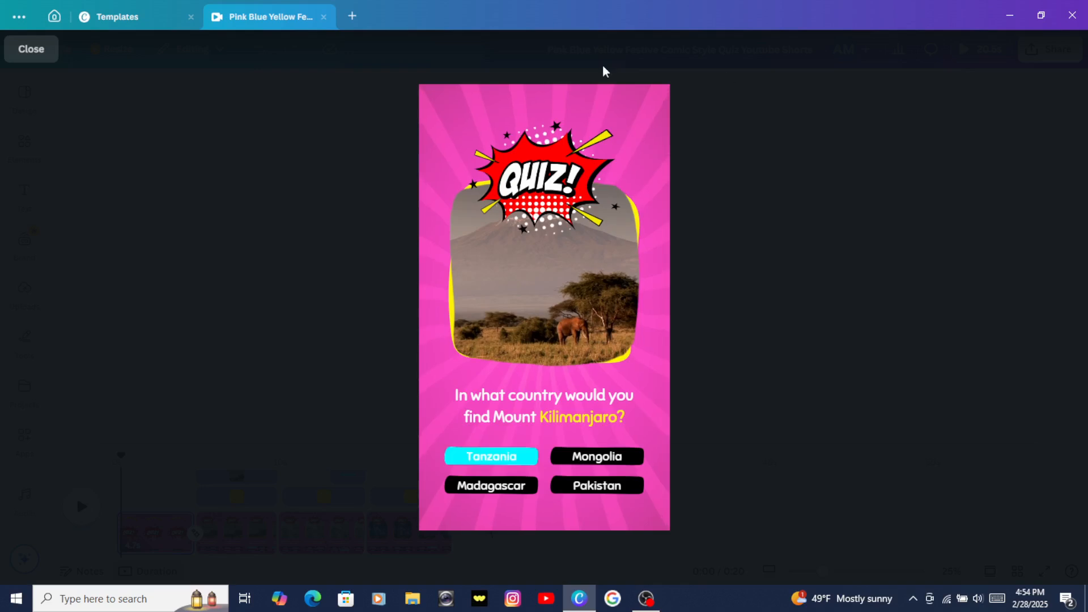
{"action": "left_click", "coordinate": [513, 256]}
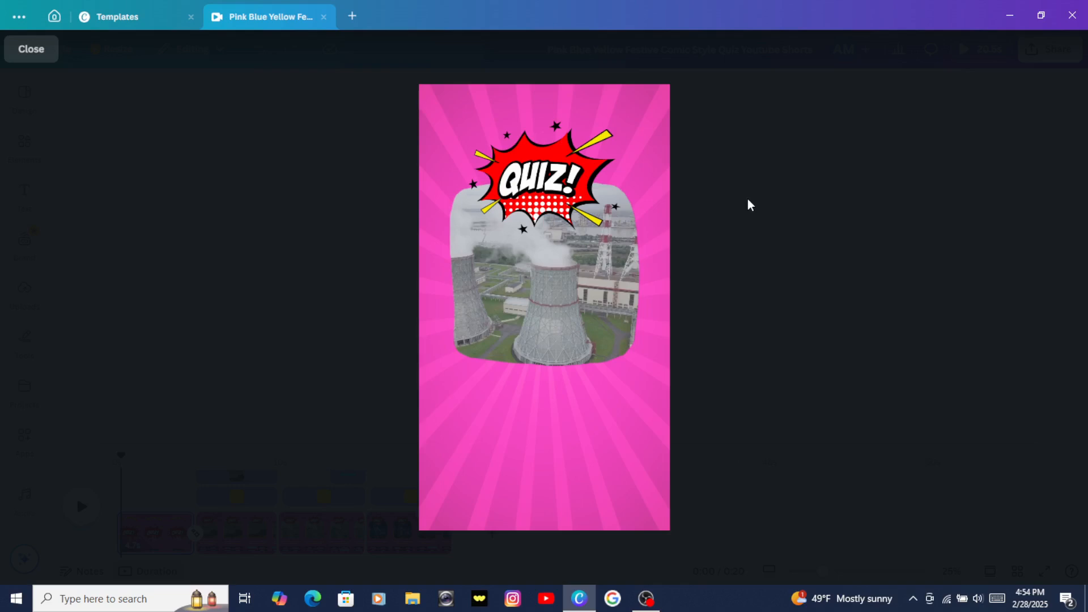
{"action": "left_click", "coordinate": [25, 53]}
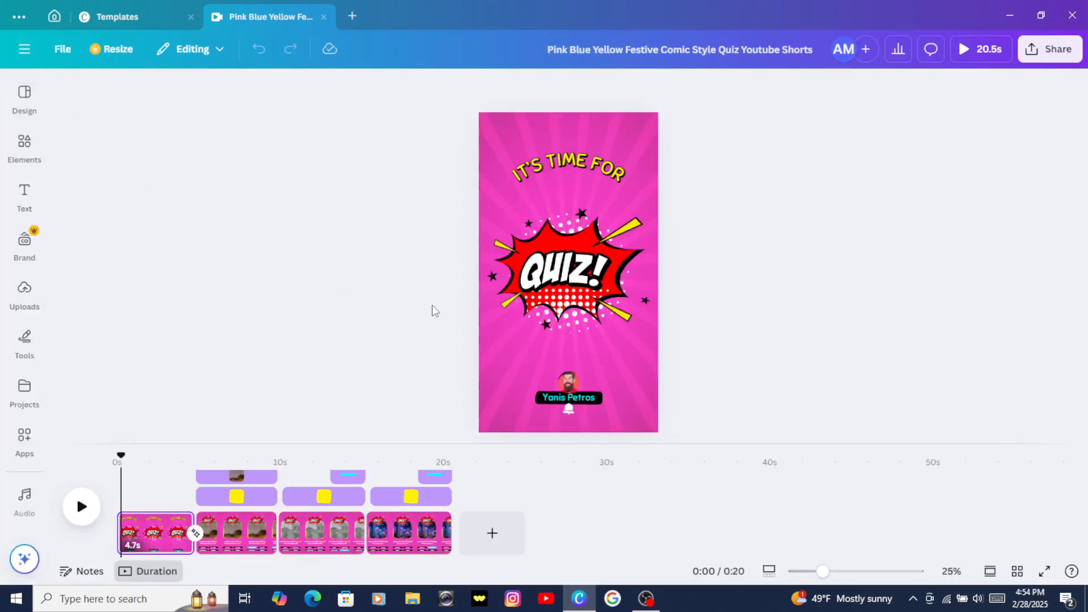
Step: Open the download options from the share menu and look through the available file types
{"action": "left_click", "coordinate": [1054, 56]}
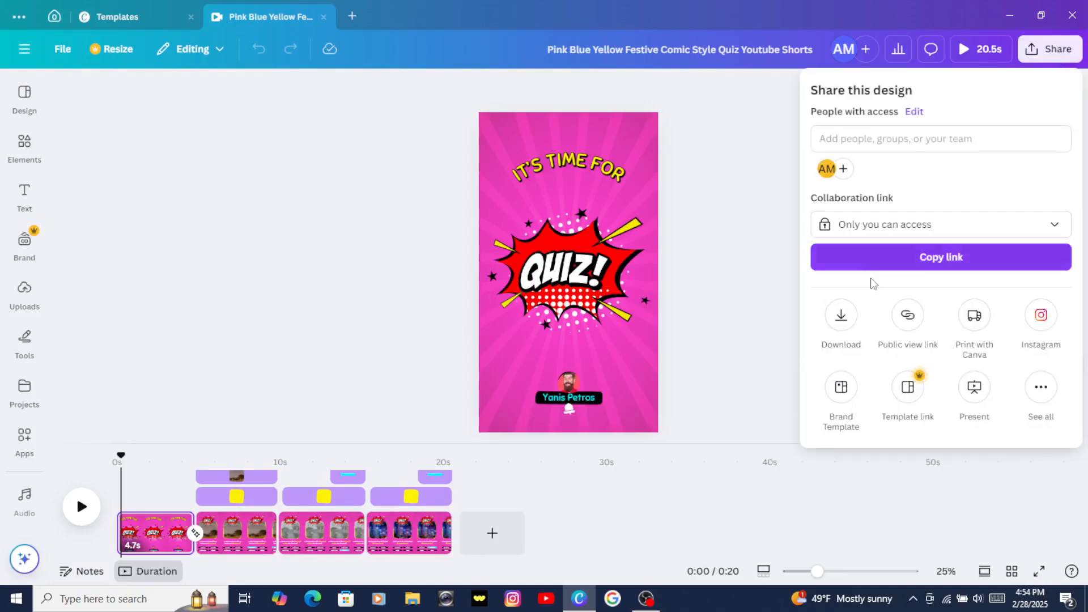
{"action": "left_click", "coordinate": [841, 320]}
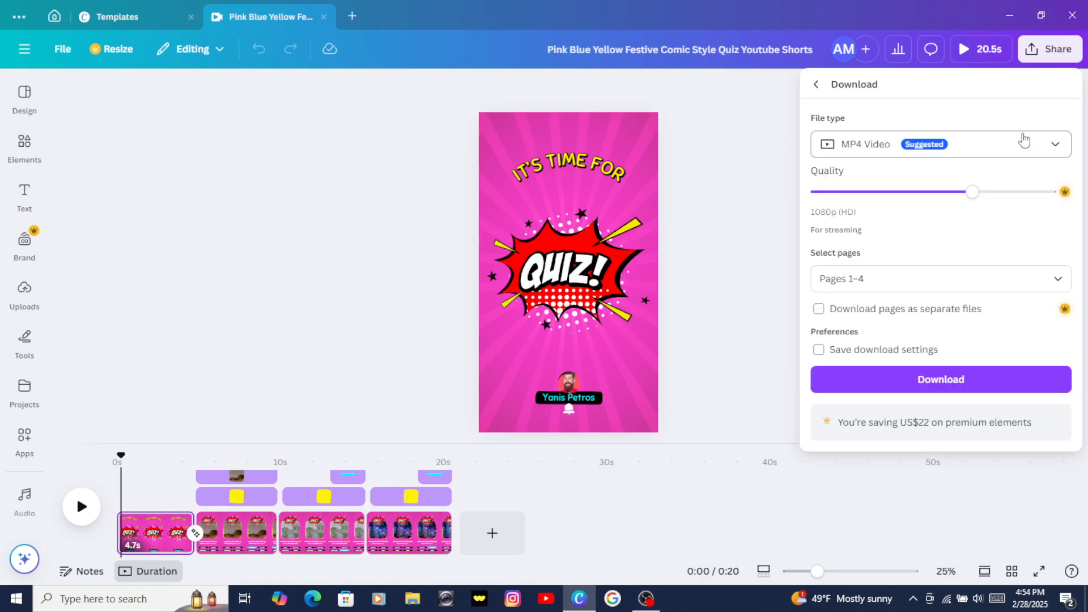
{"action": "left_click", "coordinate": [1053, 149]}
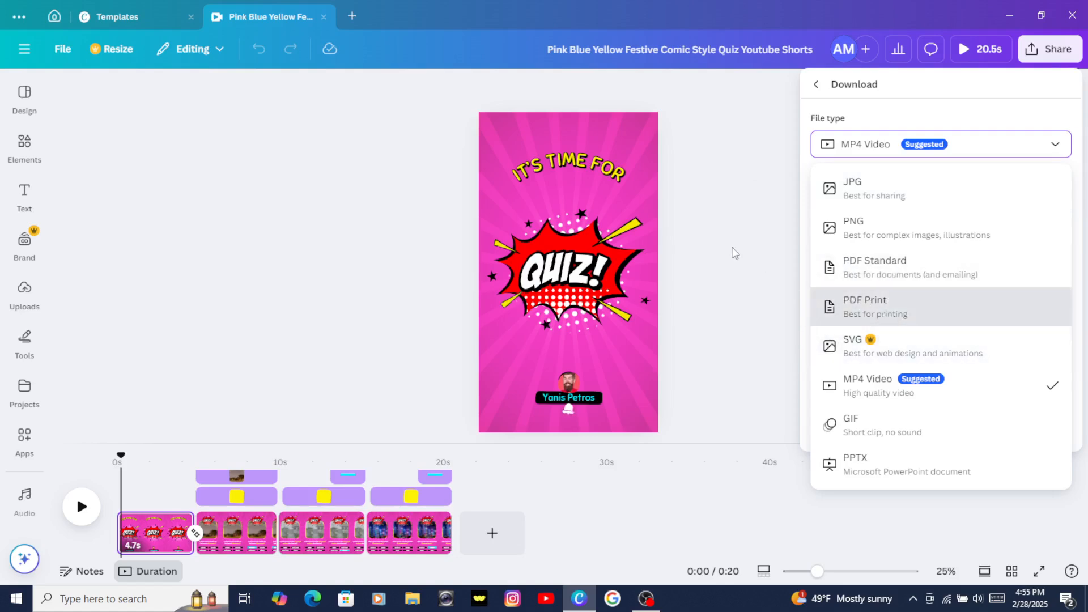
{"action": "left_click", "coordinate": [751, 284]}
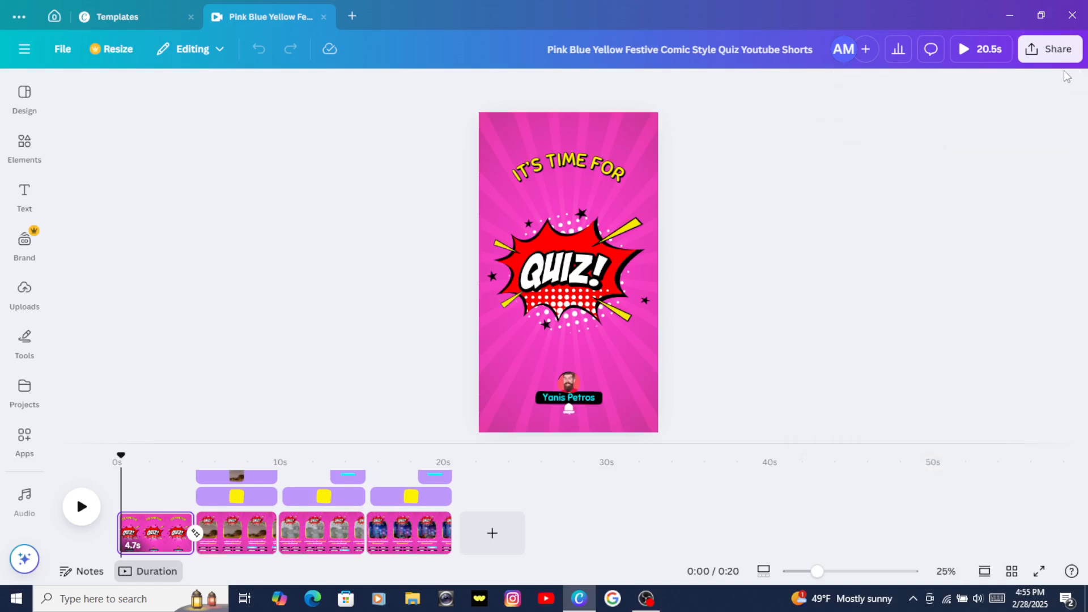
Step: Start downloading the design as an MP4 video with pages 1–4
{"action": "left_click", "coordinate": [1057, 49]}
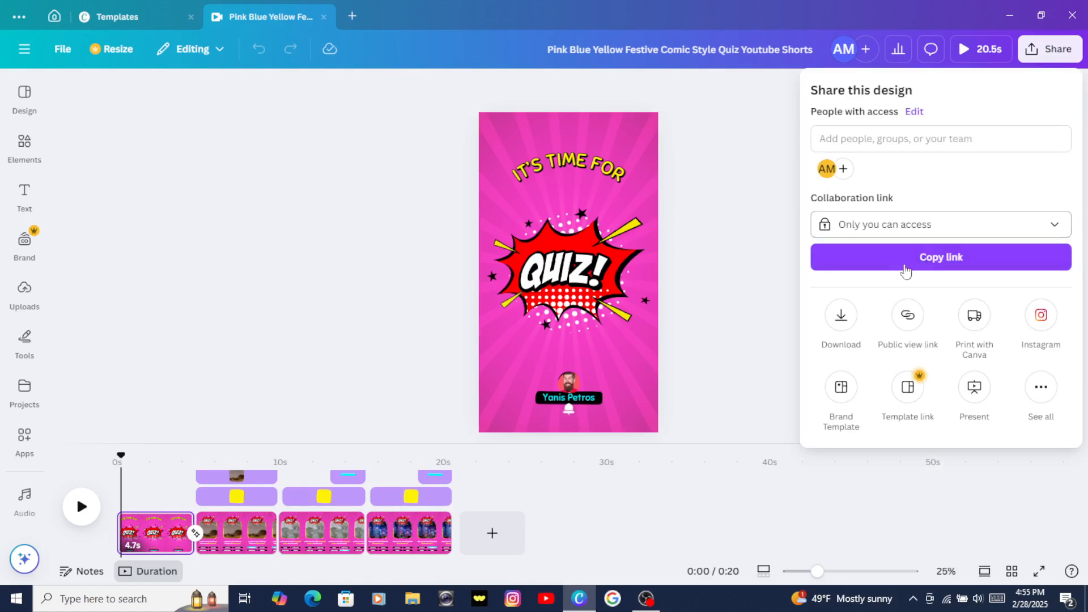
{"action": "left_click", "coordinate": [841, 317]}
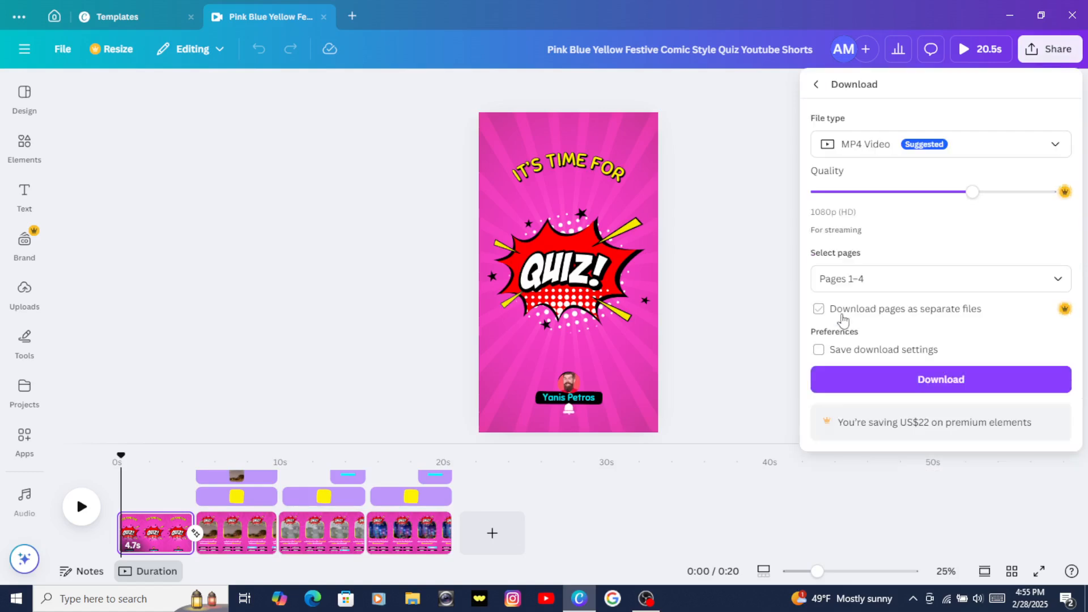
{"action": "left_click", "coordinate": [848, 384]}
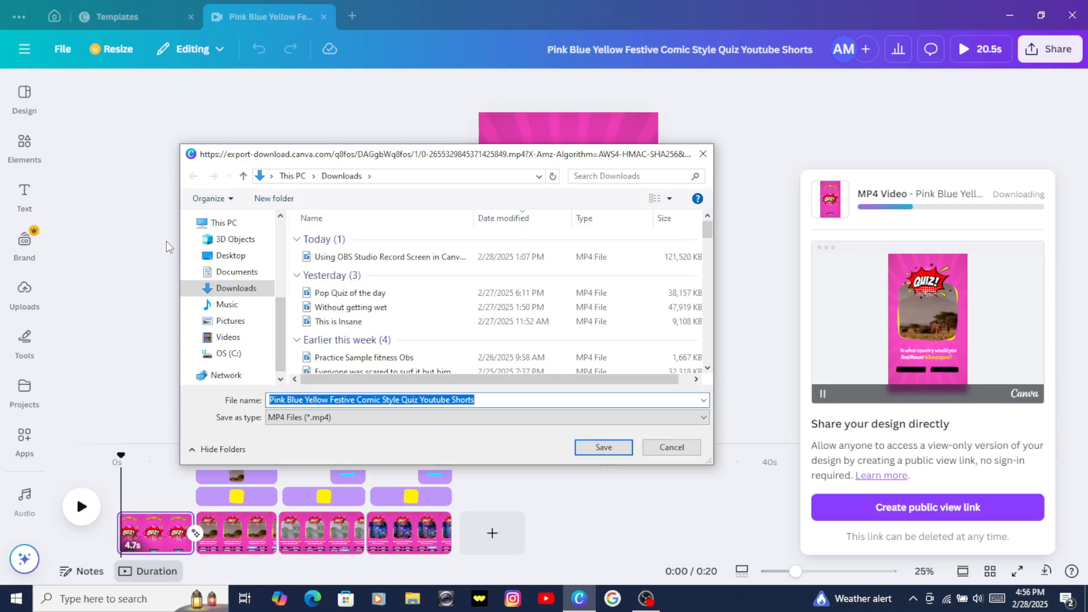
Step: Save the video in Downloads under the file name Canva Quiz for today 228 and dismiss the download notice
{"action": "type", "text": "C"}
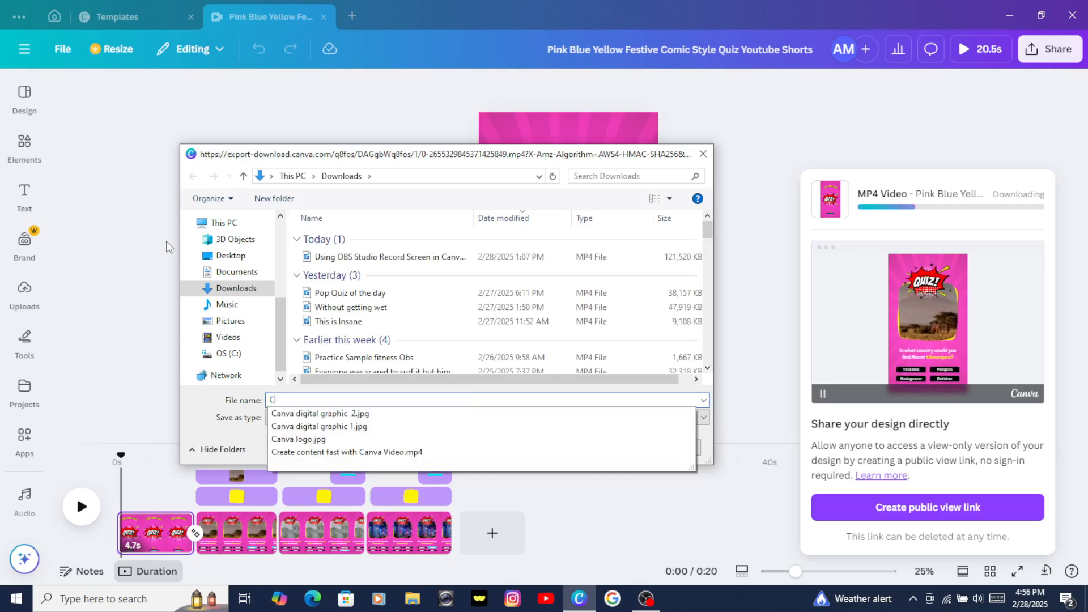
{"action": "type", "text": "anva"}
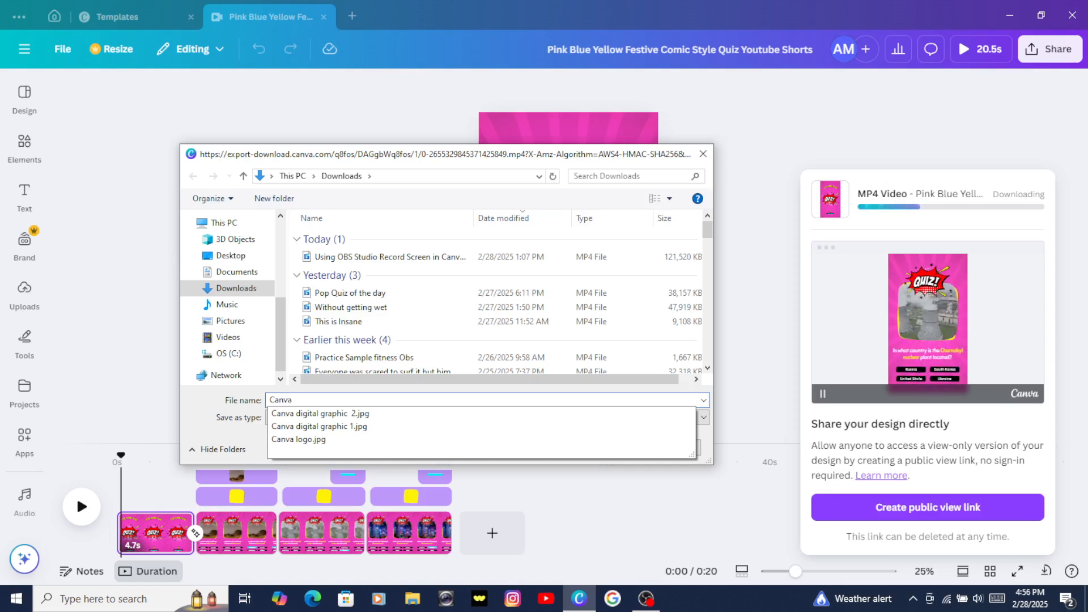
{"action": "type", "text": " Q"}
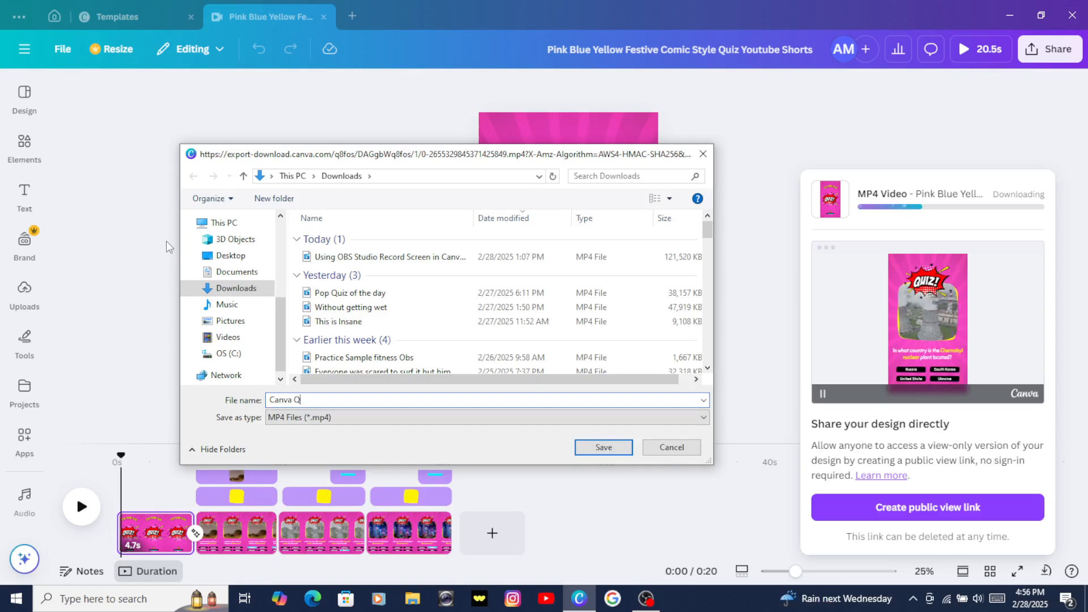
{"action": "type", "text": "uiz"}
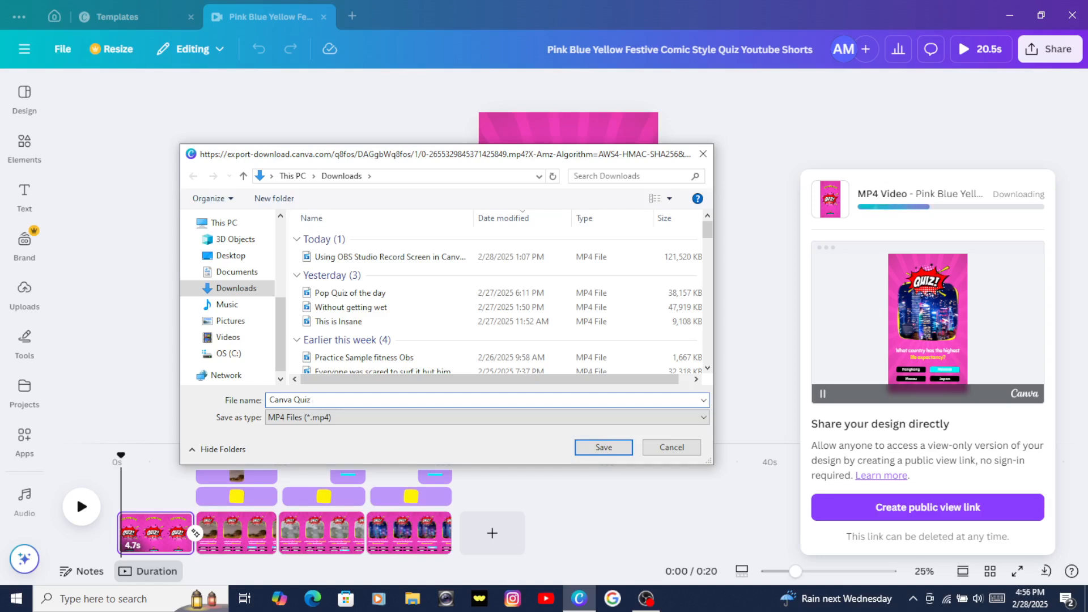
{"action": "type", "text": "for to"}
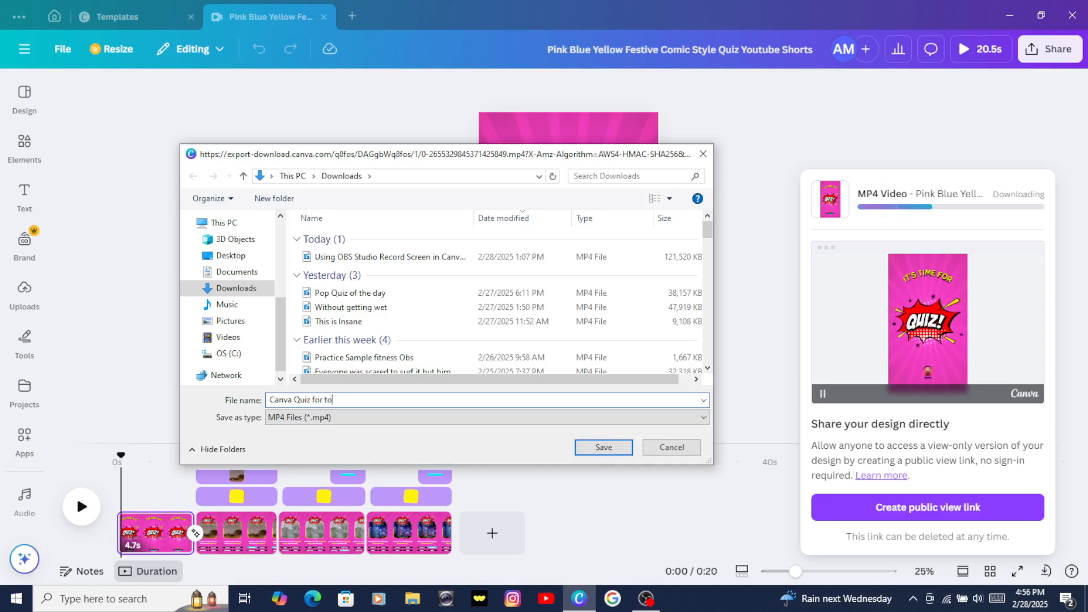
{"action": "type", "text": "day"}
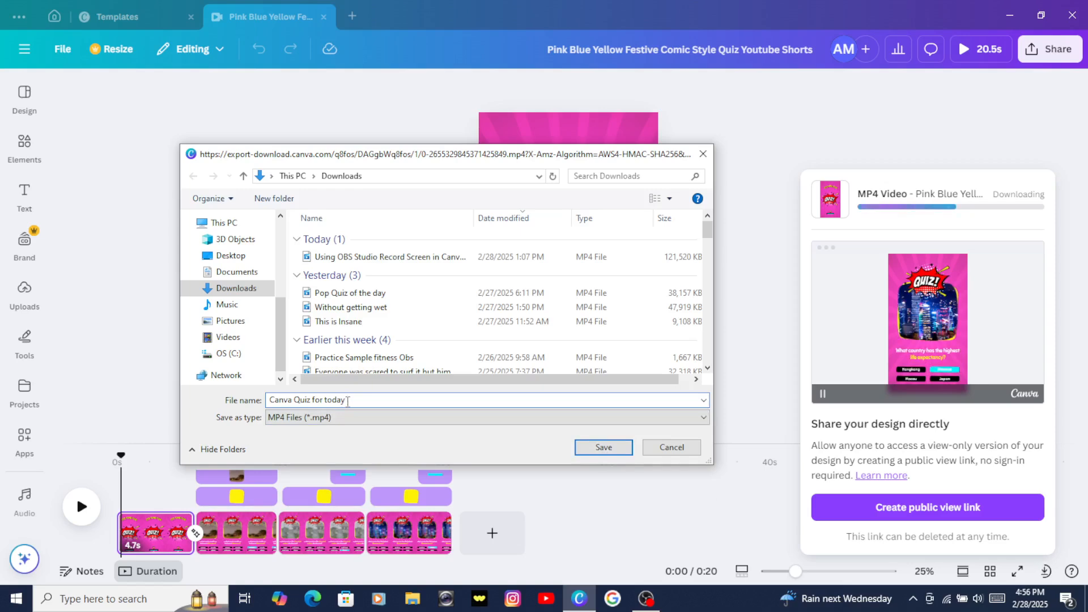
{"action": "type", "text": "2"}
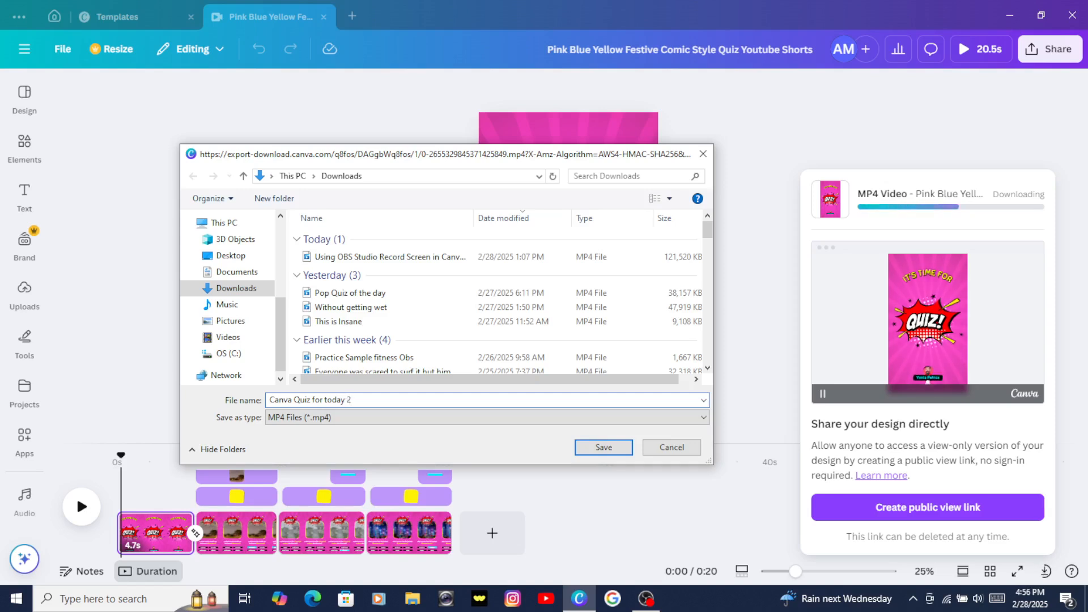
{"action": "type", "text": "28"}
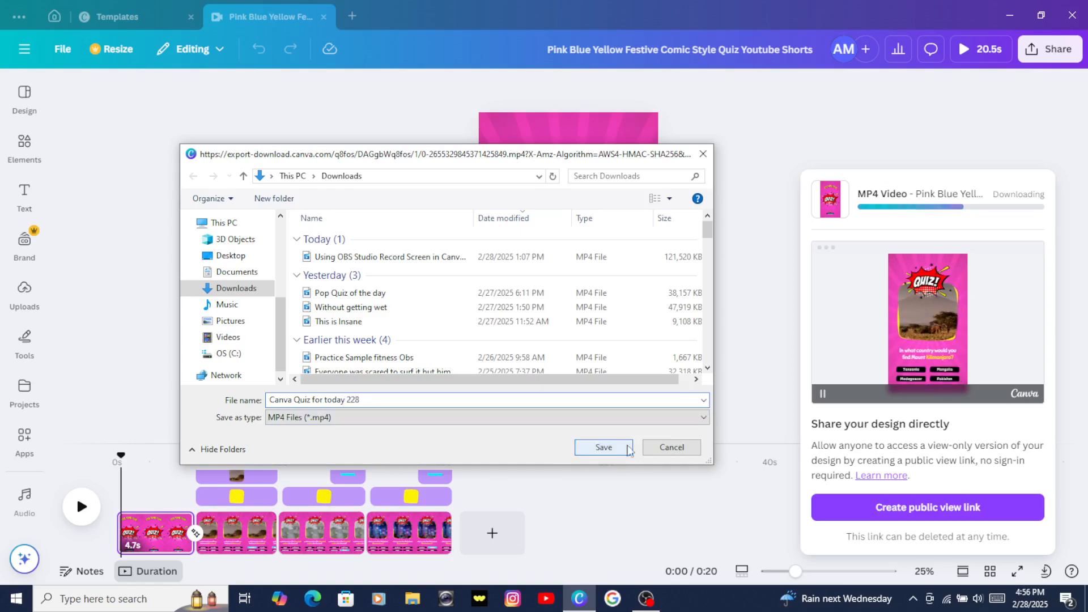
{"action": "left_click", "coordinate": [604, 448]}
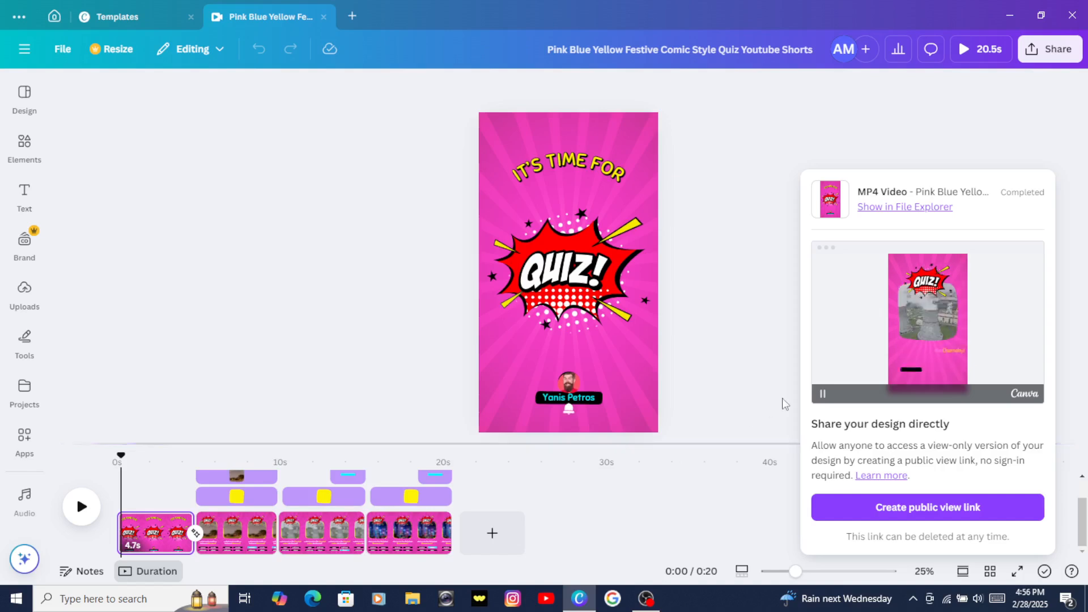
{"action": "left_click", "coordinate": [729, 226]}
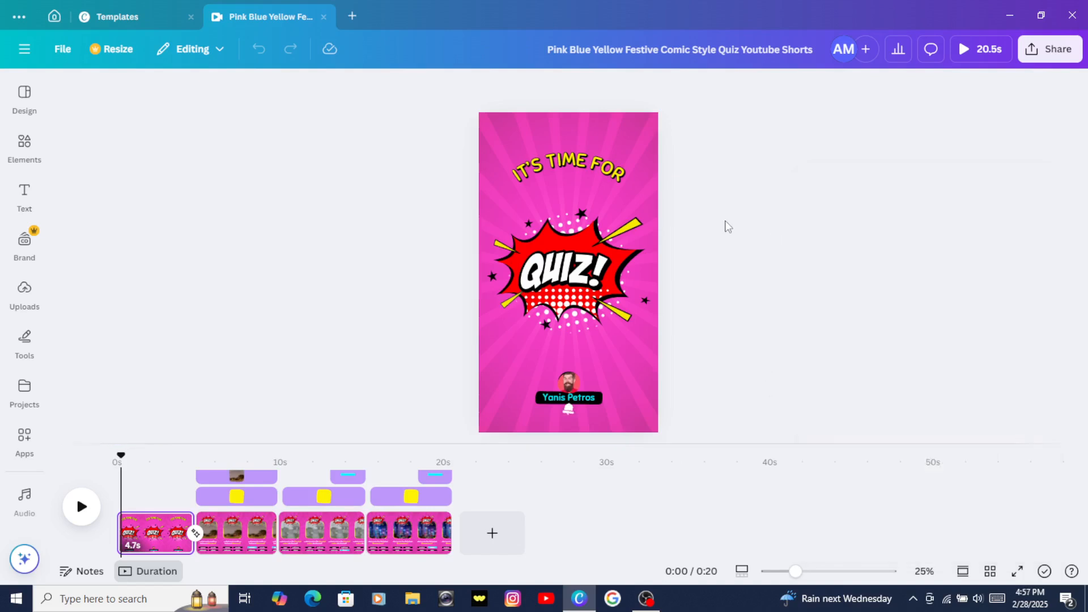
{"action": "left_click", "coordinate": [1064, 50]}
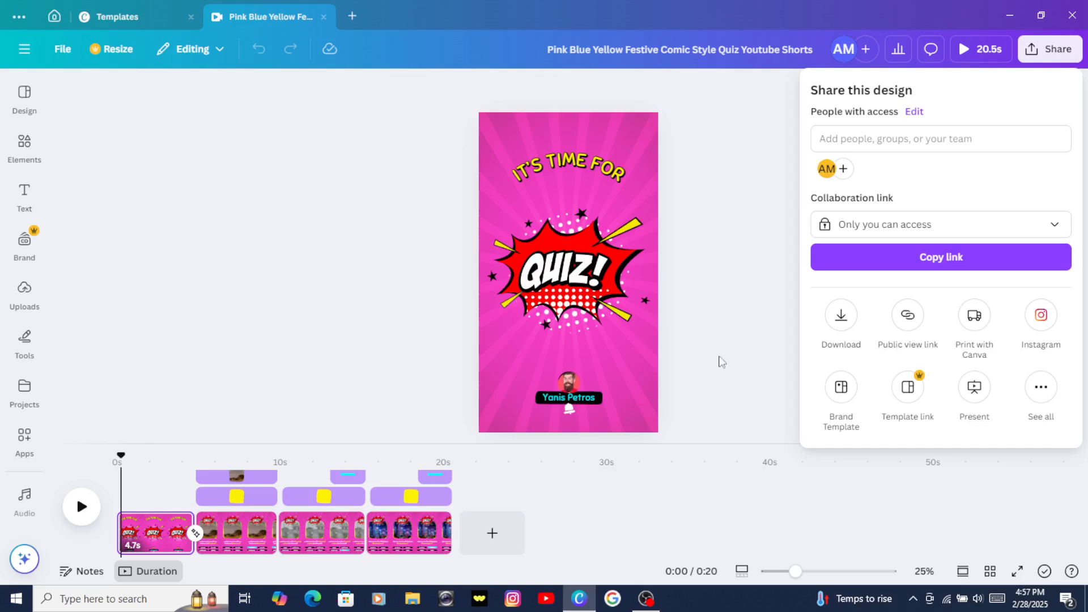
{"action": "left_click", "coordinate": [645, 599]}
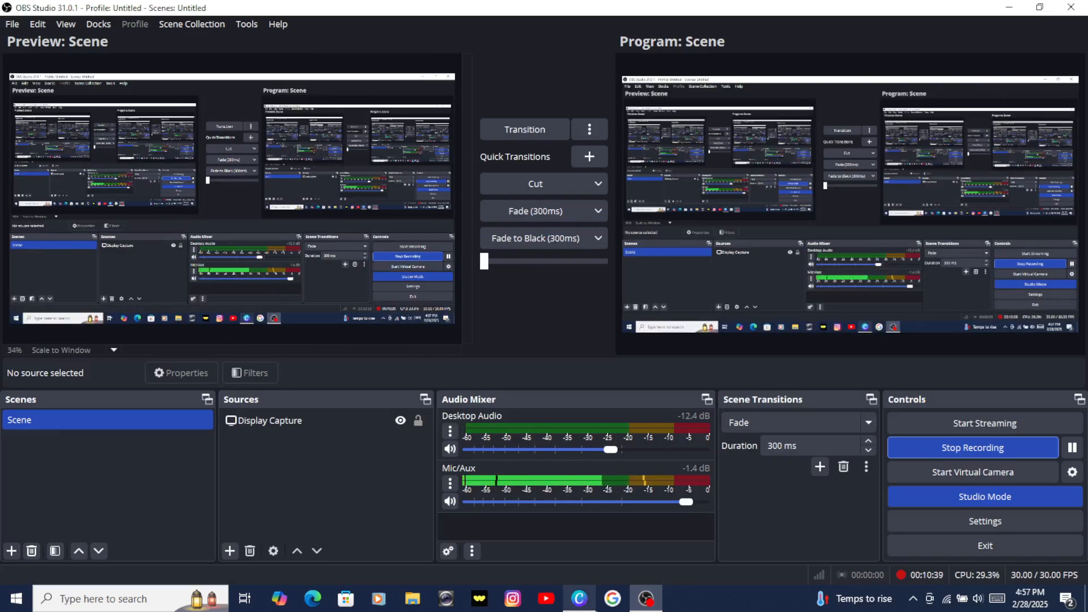
{"action": "left_click", "coordinate": [1022, 12]}
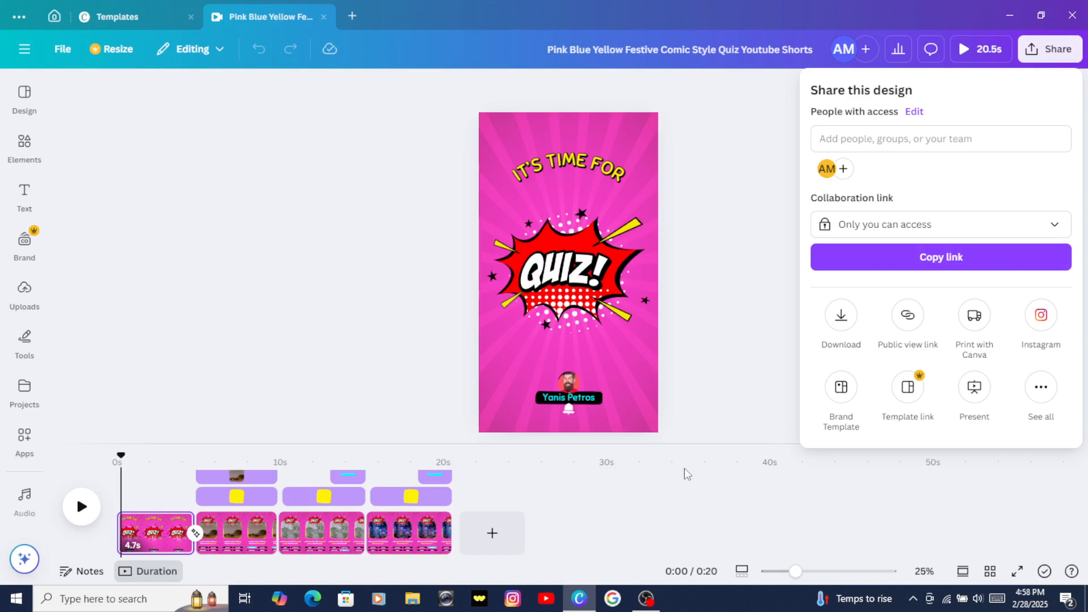
{"action": "left_click", "coordinate": [751, 165]}
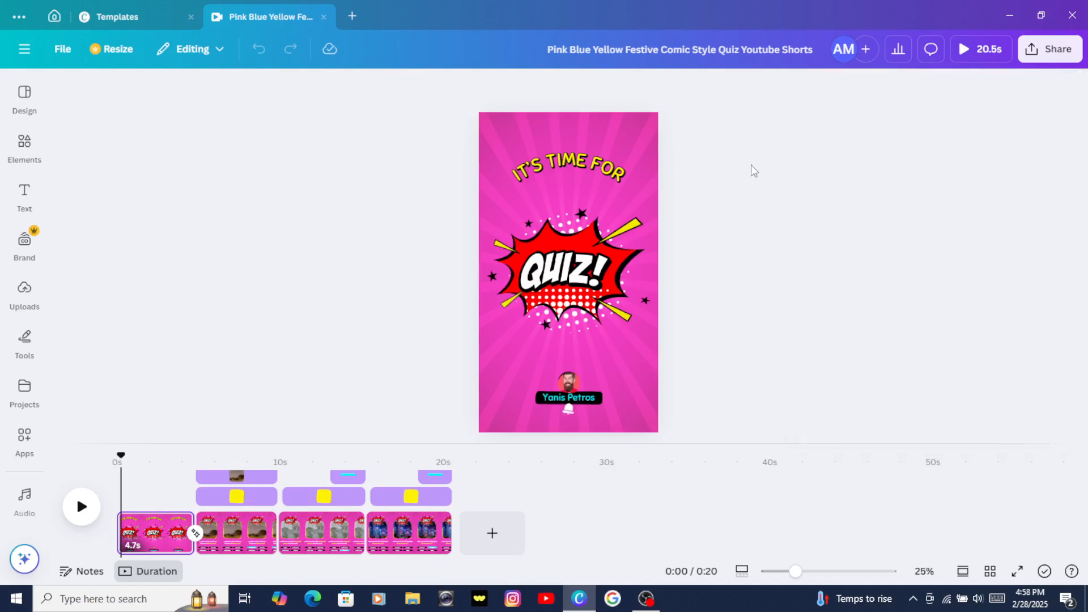
{"action": "left_click", "coordinate": [646, 599]}
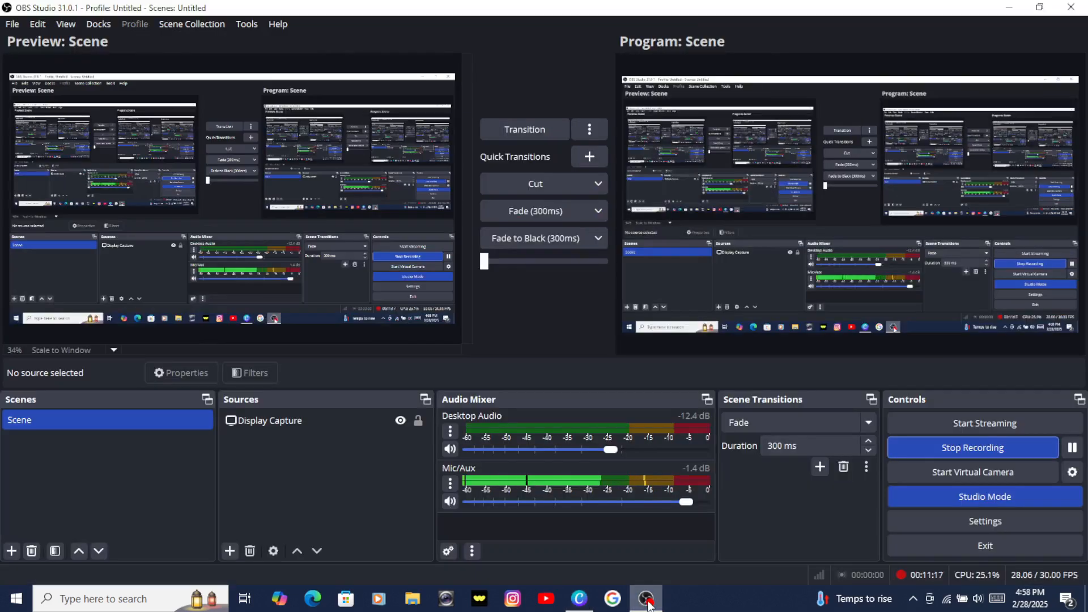